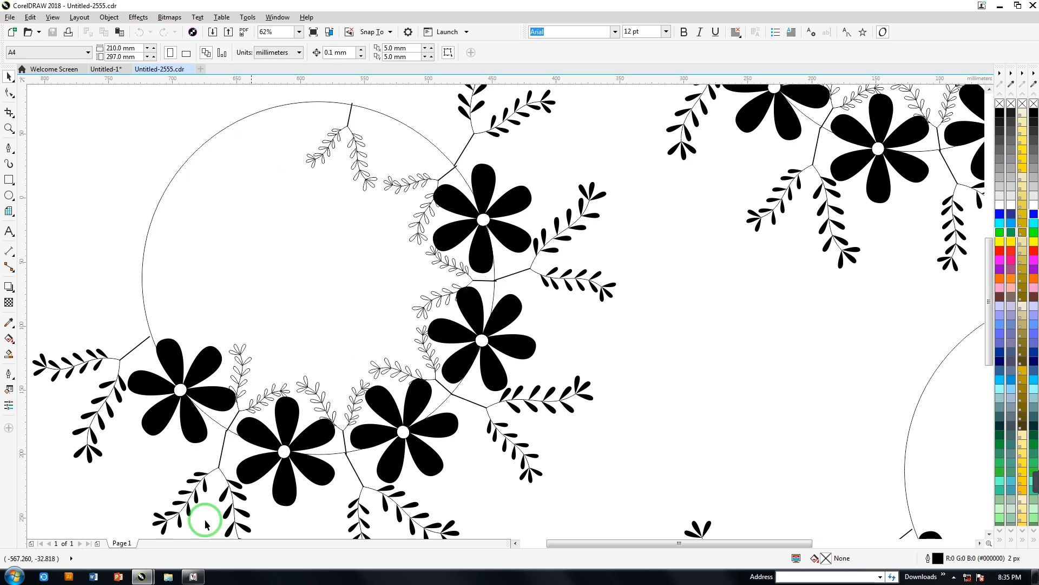
Step: Examine the finished floral wreath drawings, including the flowers, leafy branches and guide circles, up close and as a whole
scroll(419, 360, "down", 2)
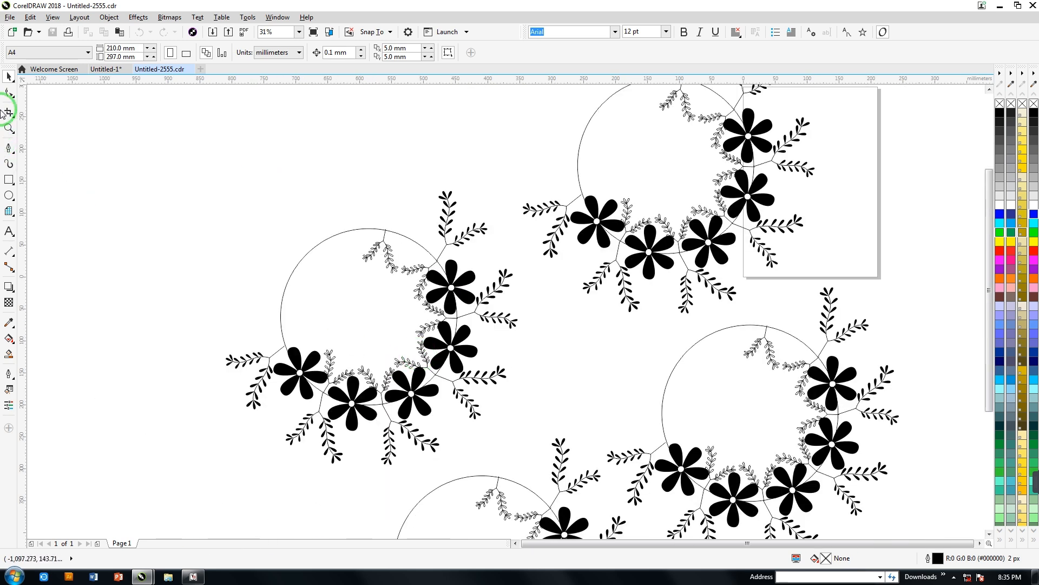
left_click(8, 129)
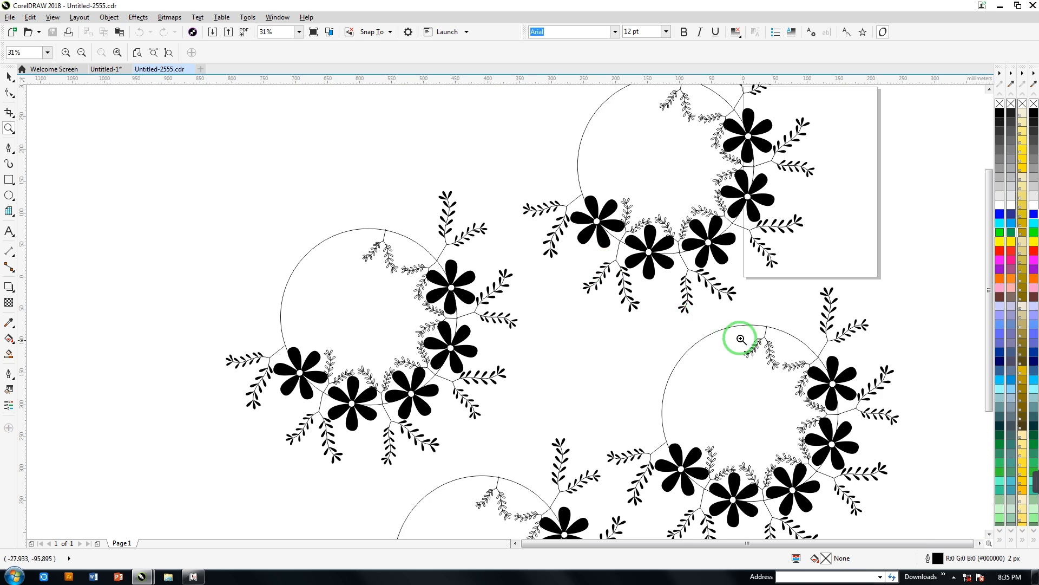
left_click(705, 250)
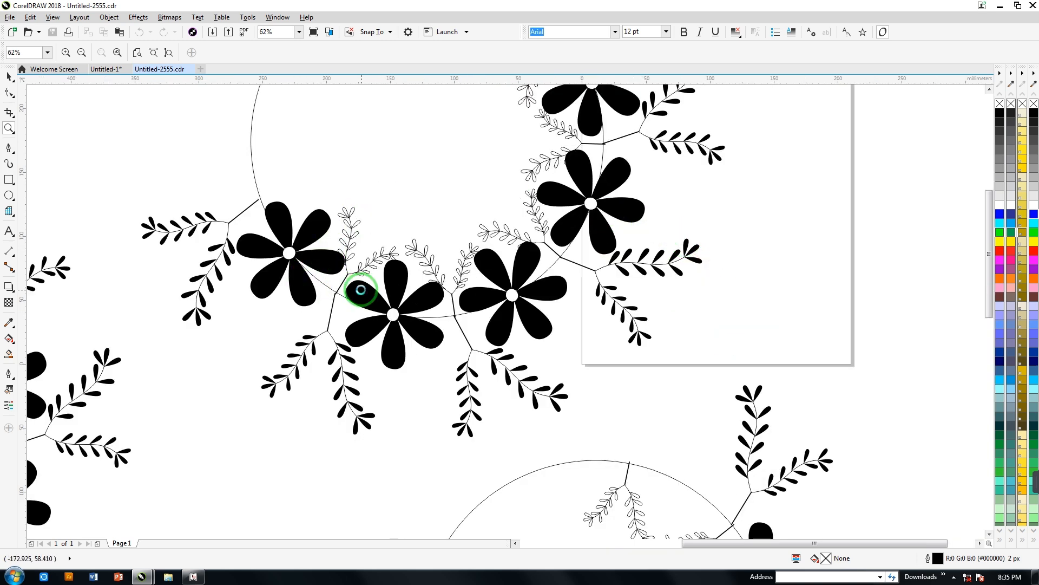
scroll(362, 295, "up", 4)
scroll(366, 290, "down", 4)
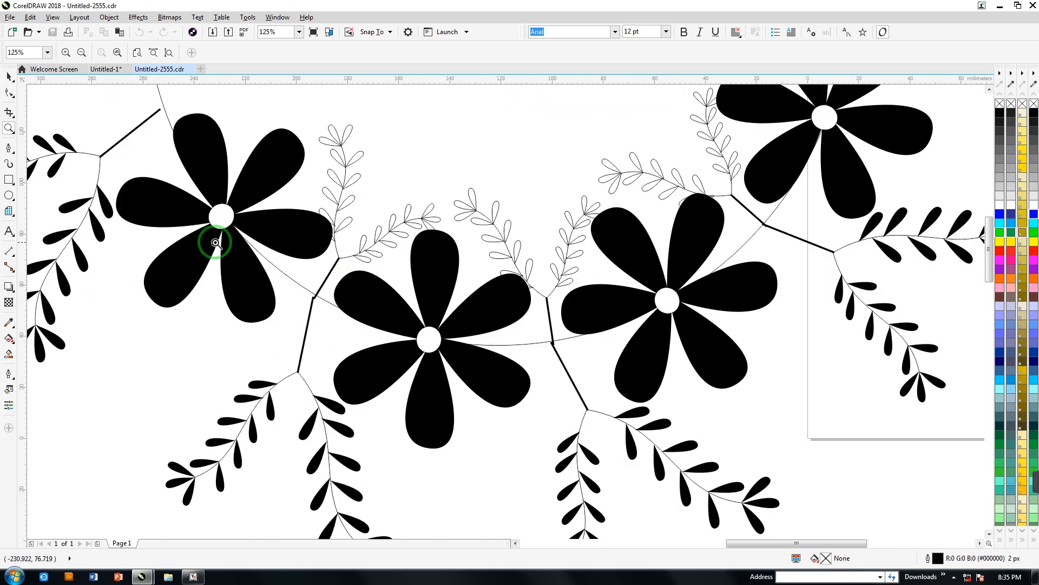
left_click(265, 253)
scroll(265, 253, "down", 5)
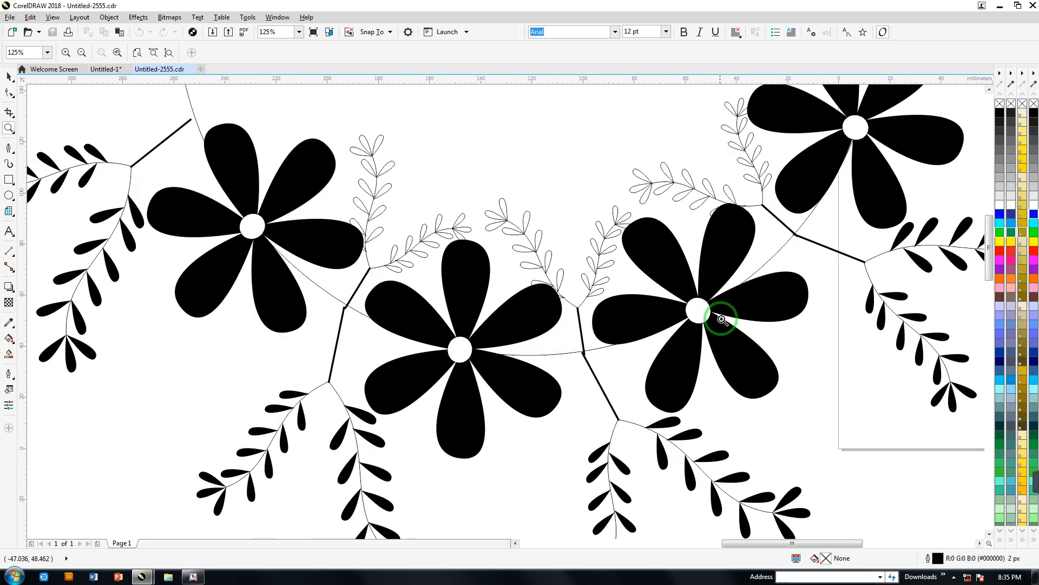
scroll(726, 322, "down", 4)
scroll(672, 343, "up", 2)
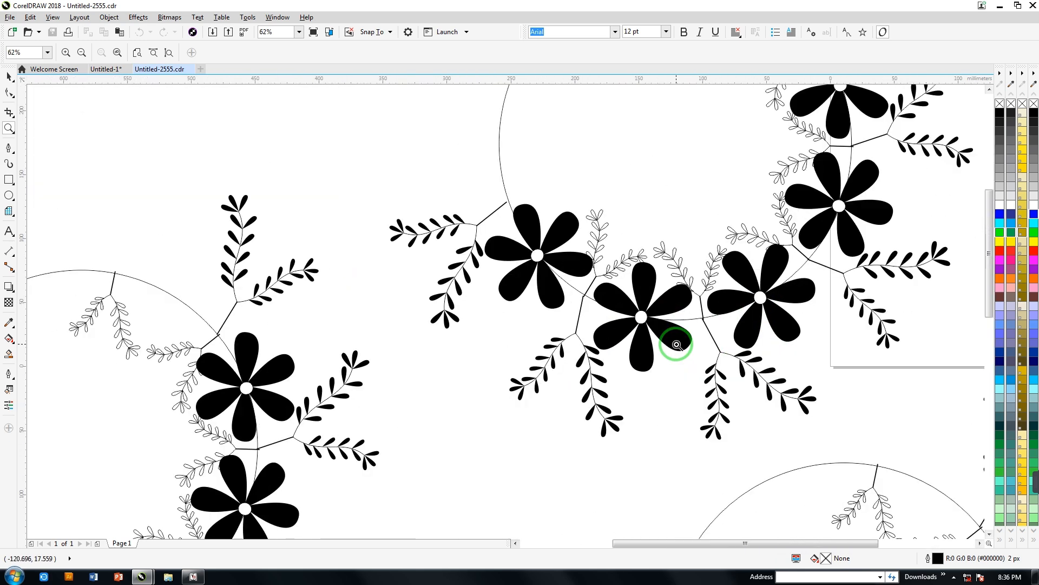
scroll(564, 285, "down", 2)
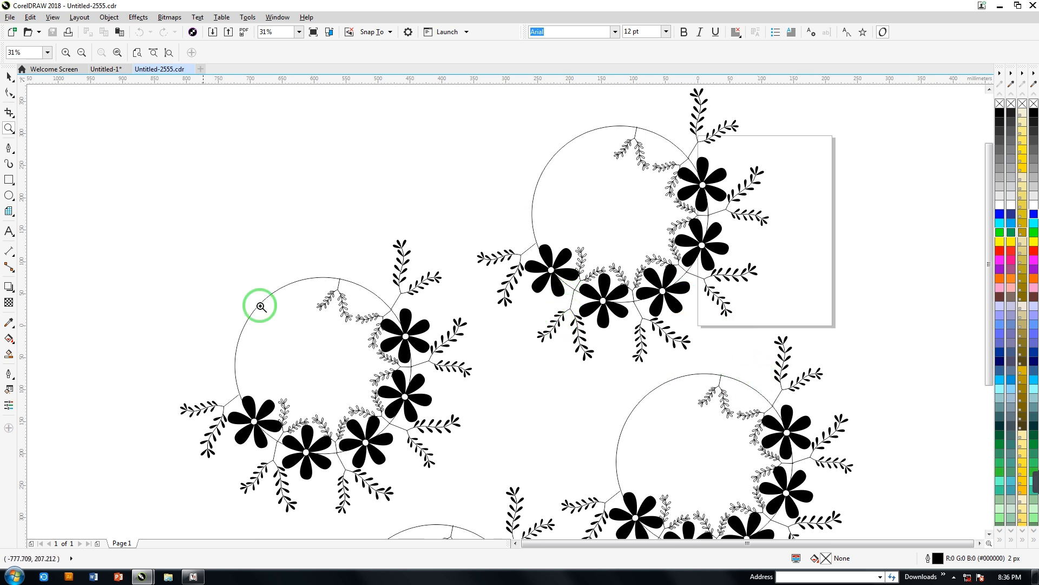
Step: Create a new blank document and draw a near-circular ellipse about 202 by 197 mm over the page
left_click(200, 71)
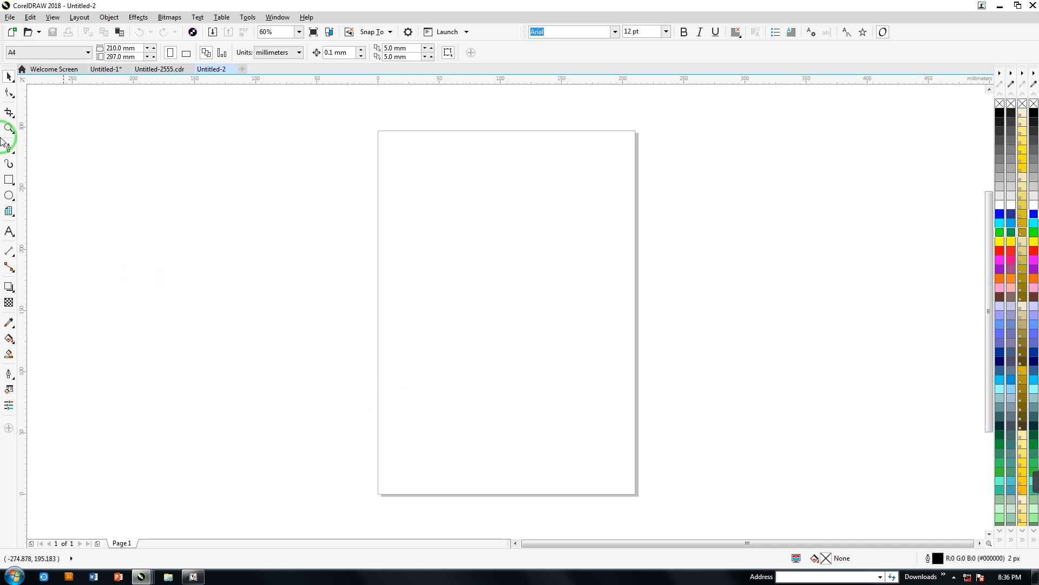
left_click(8, 195)
left_click_drag(430, 192, 609, 406)
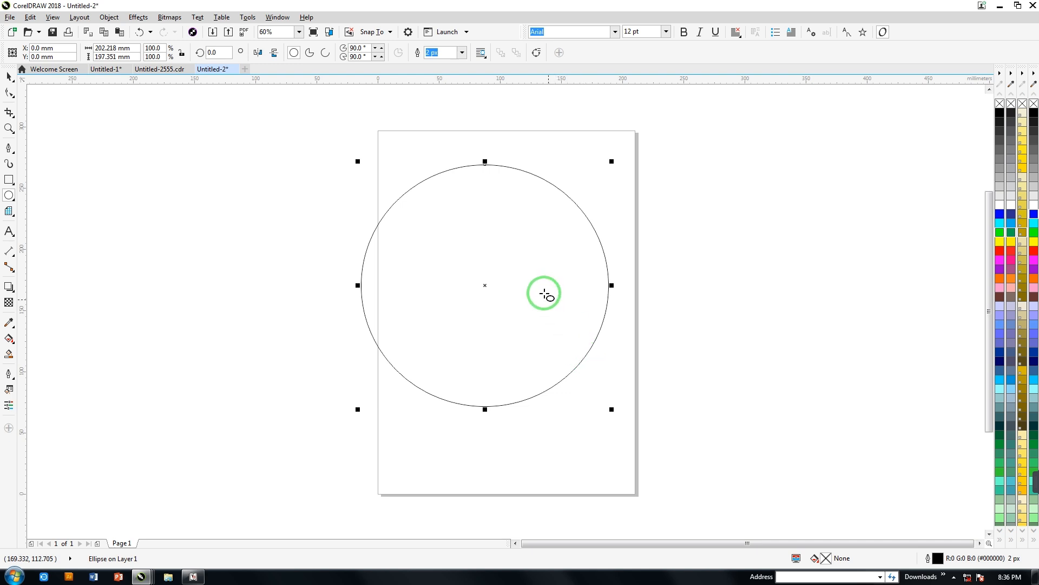
Step: Set the ellipse's width and height to 300 mm each to make a true circle
left_click_drag(134, 49, 86, 44)
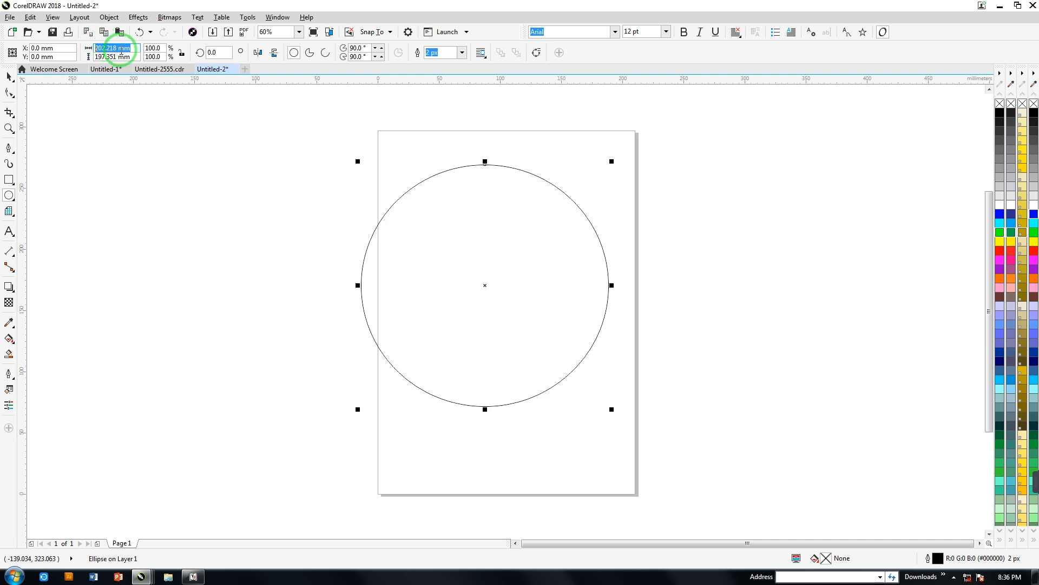
type("300")
key("Tab")
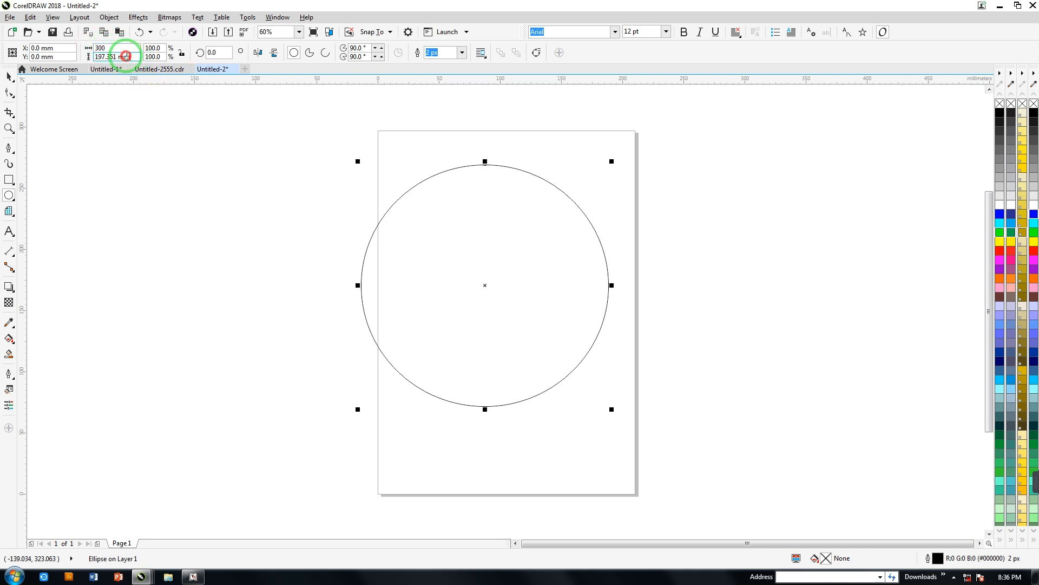
type("300")
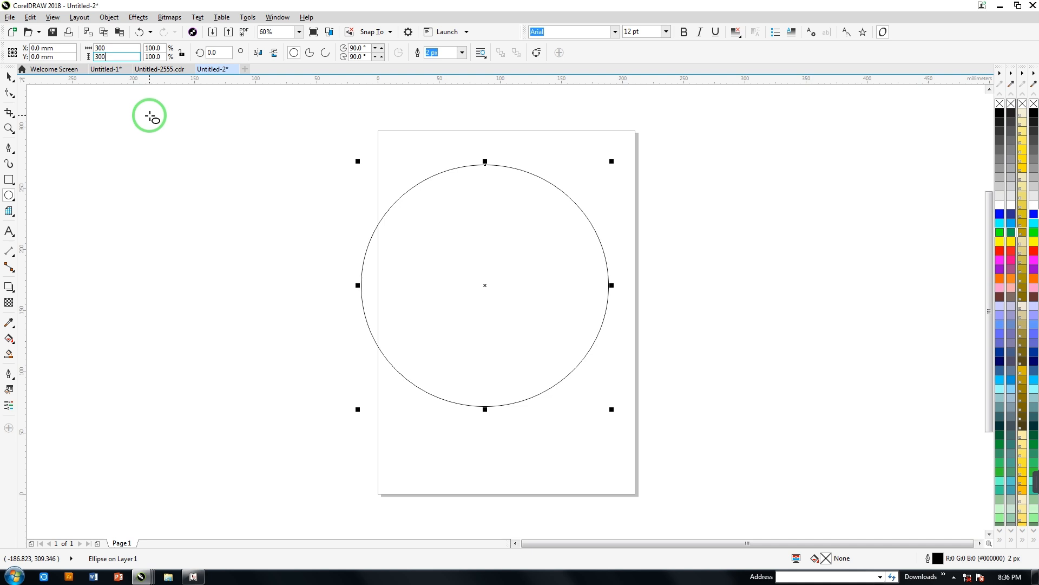
key("Return")
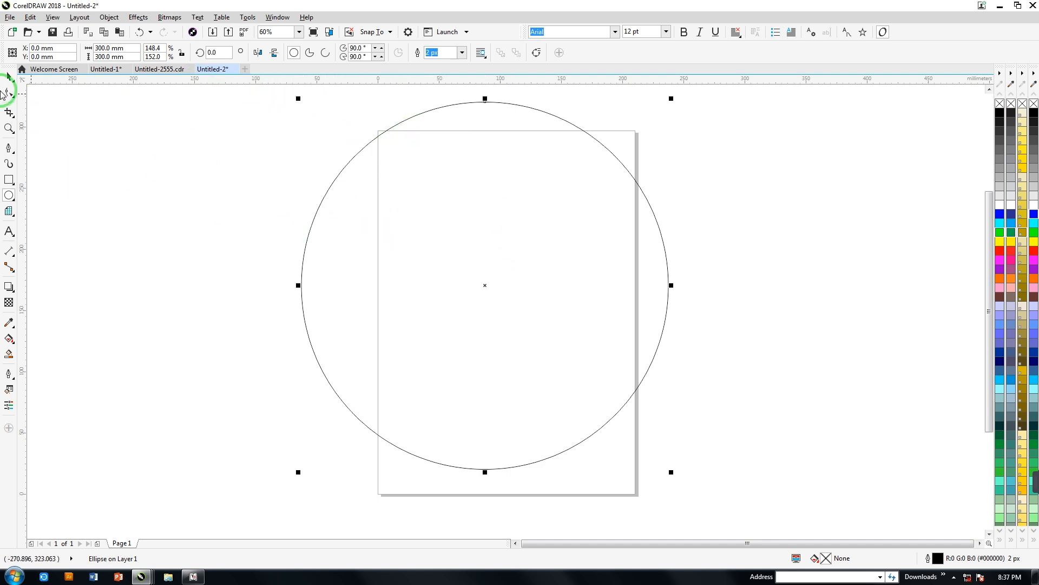
left_click(383, 137)
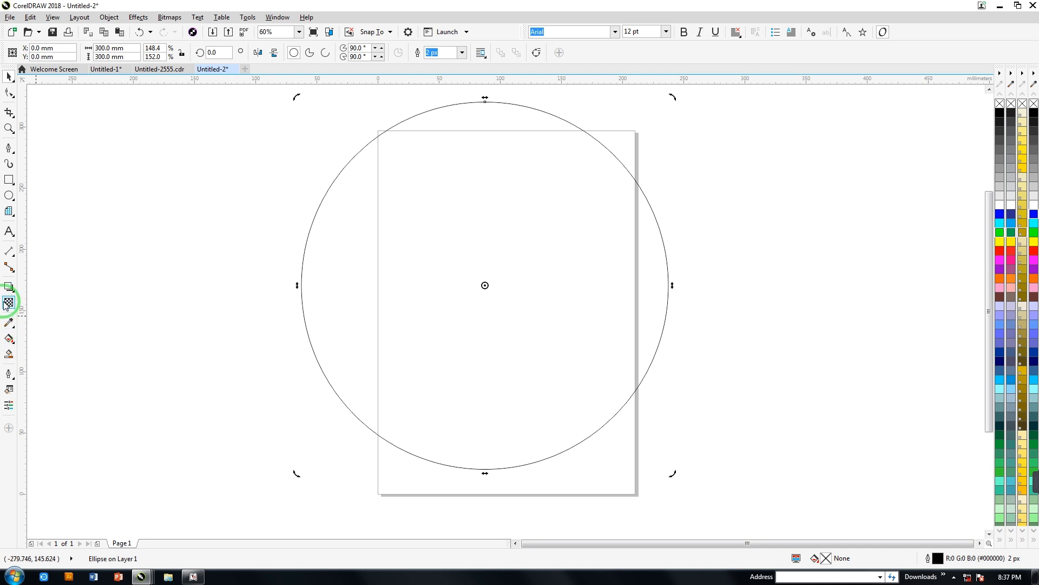
Step: Draw a closed teardrop petal about 94 by 91 mm with the Pen tool, outside the circle at its upper left
left_click(10, 150)
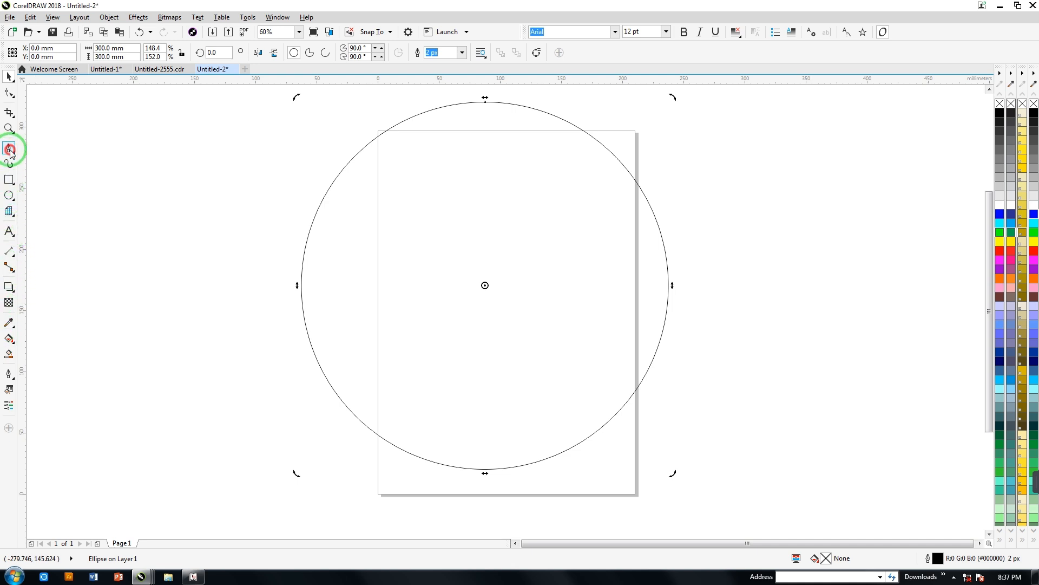
left_click(39, 187)
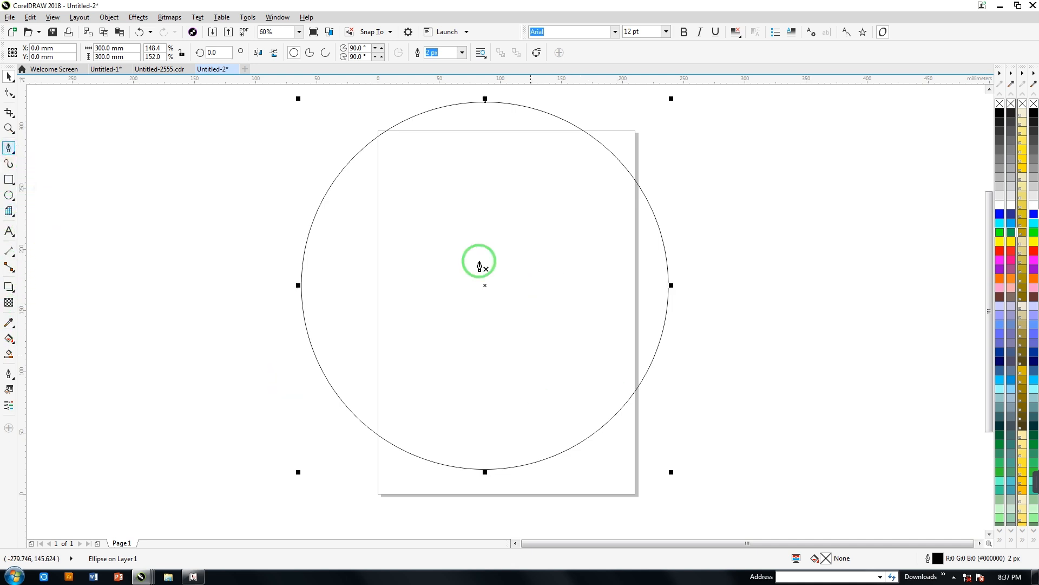
left_click(253, 238)
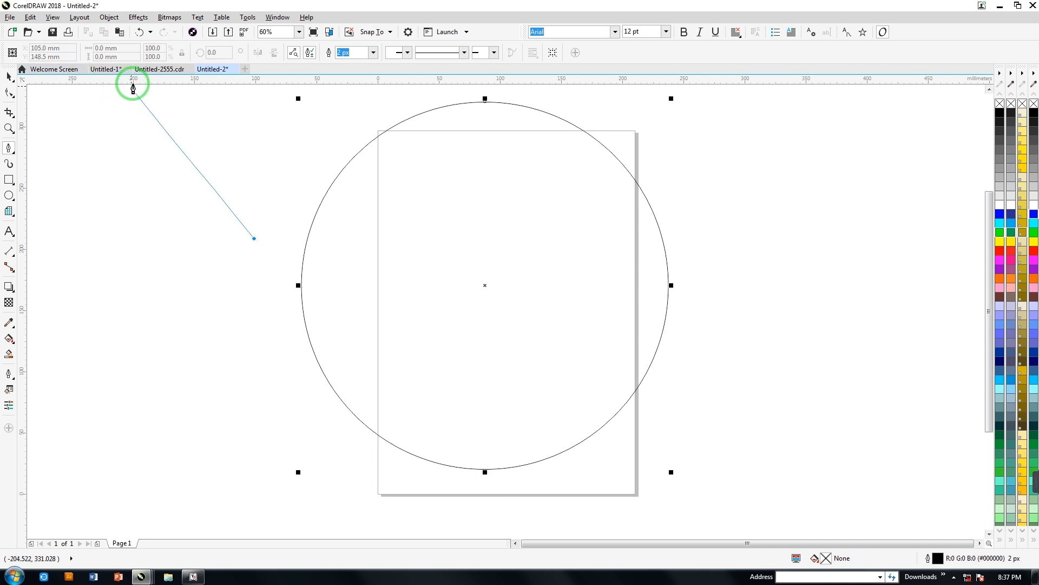
left_click_drag(144, 139, 110, 195)
left_click(253, 239)
left_click_drag(250, 239, 235, 243)
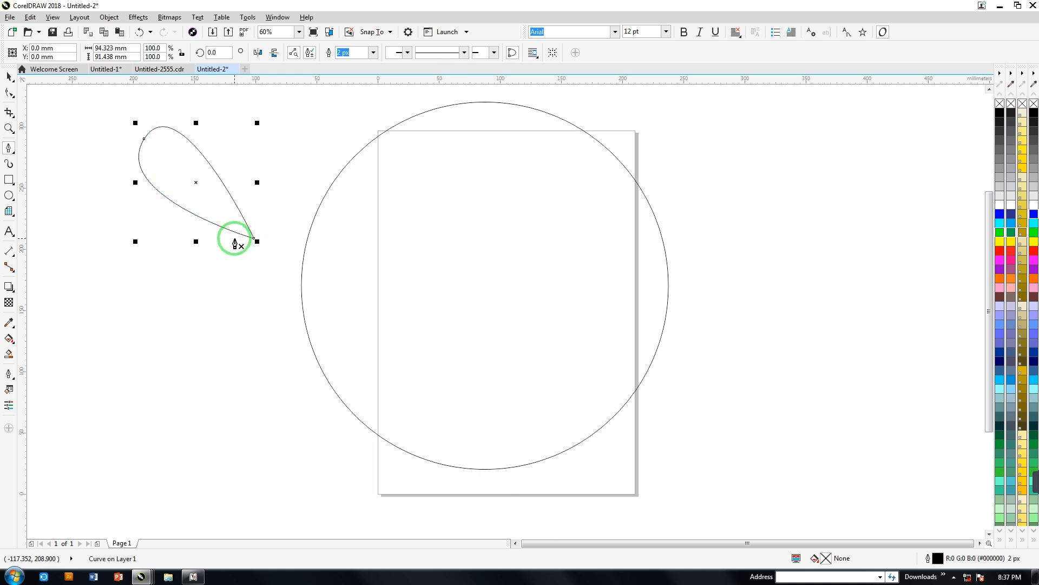
left_click_drag(28, 92, 41, 103)
Step: Fill the teardrop petal with solid black
left_click(8, 78)
left_click(52, 116)
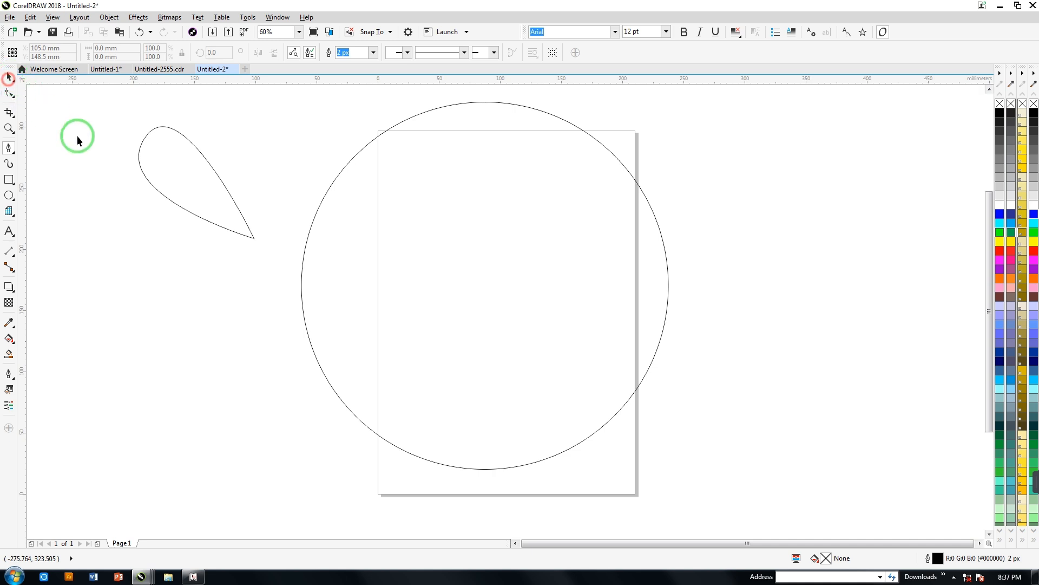
left_click(200, 215)
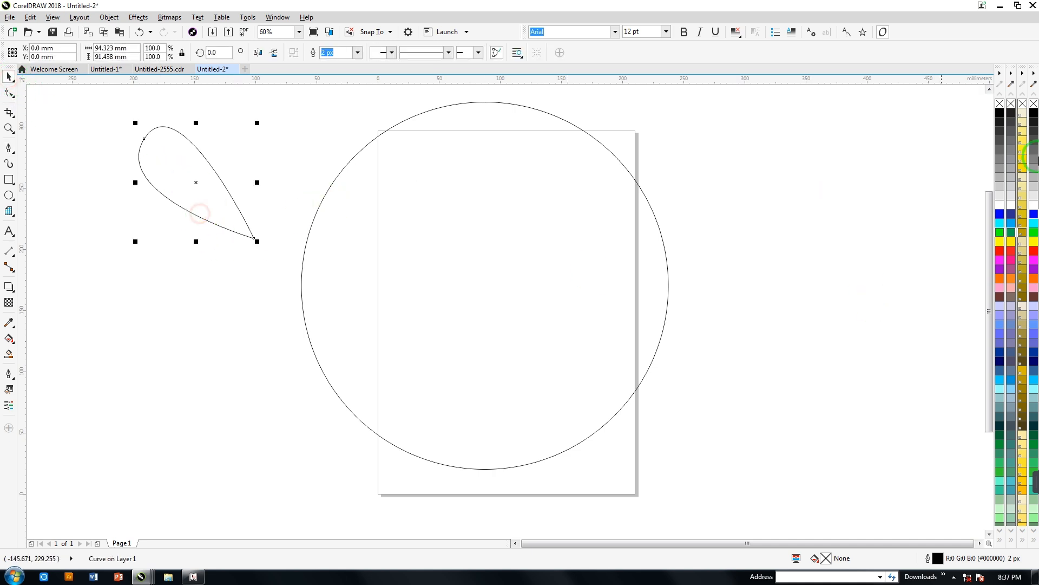
left_click(999, 112)
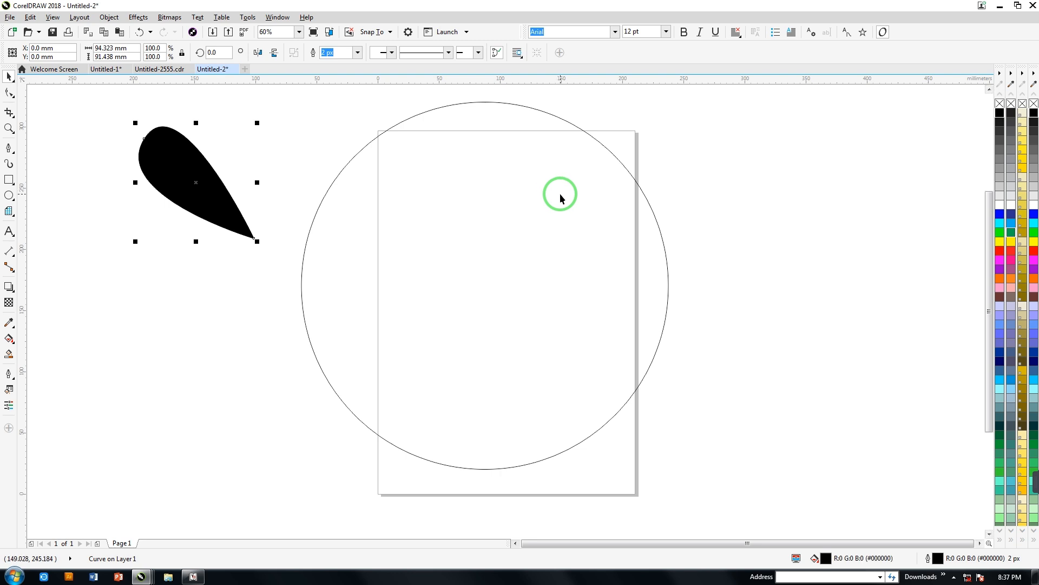
Step: Move the petal's rotation centre to its pointed tip and open the Rotate transformation settings
left_click(203, 186)
left_click_drag(250, 237, 254, 238)
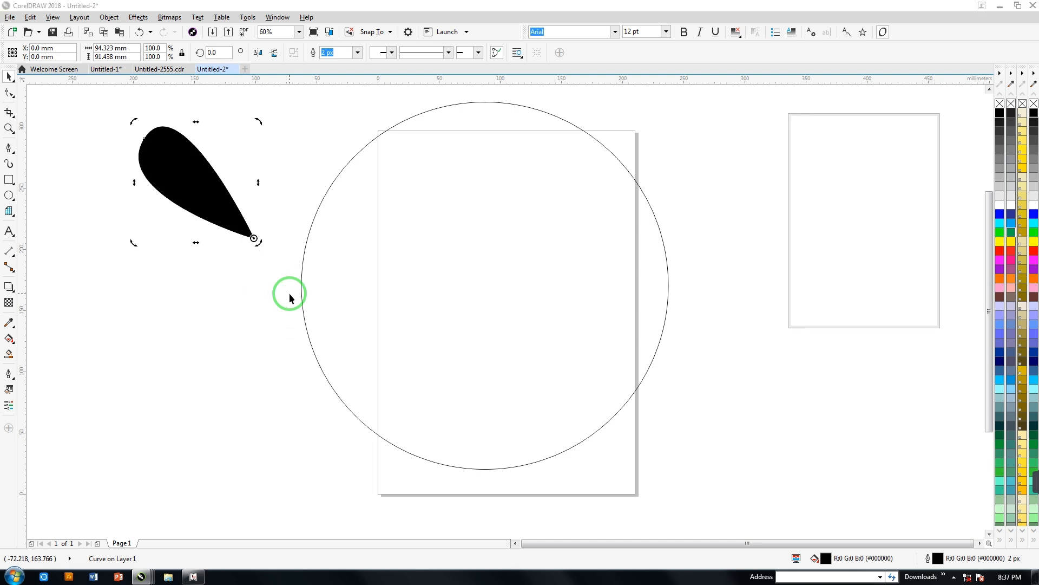
key("alt+F7")
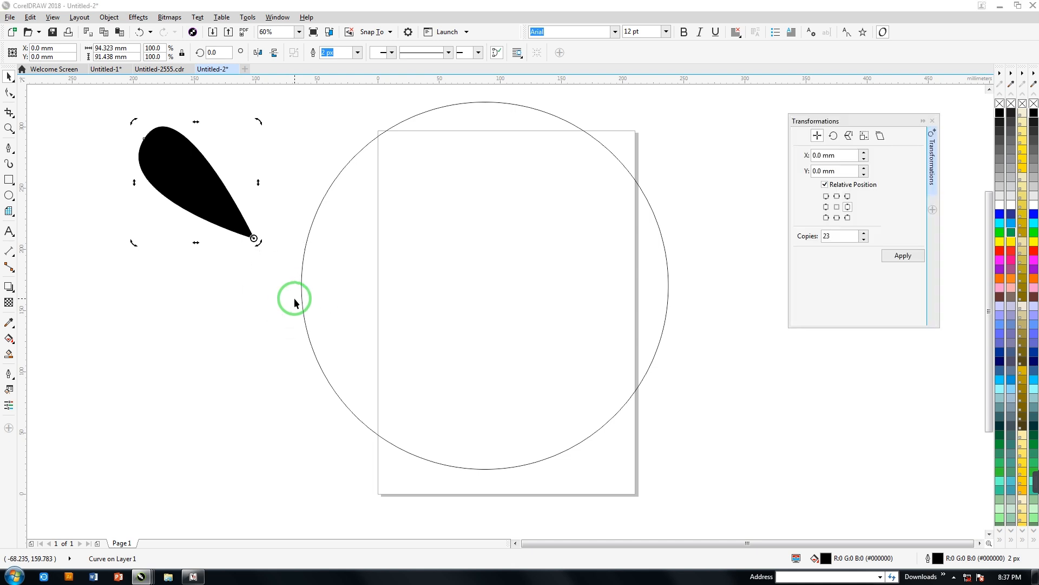
left_click(835, 136)
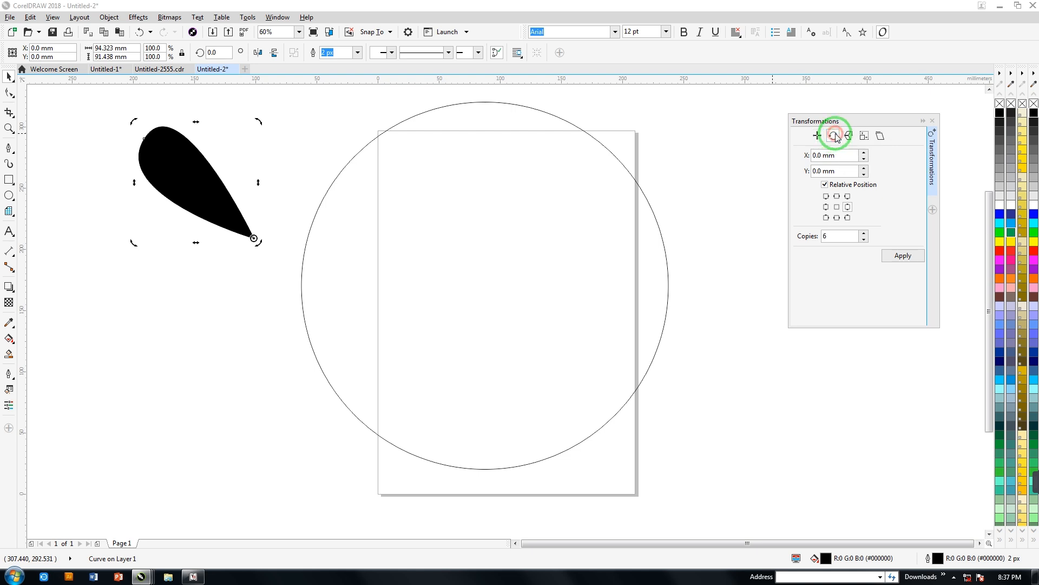
Step: Try to rotate copies of the petal by 30° around its tip with 6 copies
left_click_drag(832, 154, 816, 162)
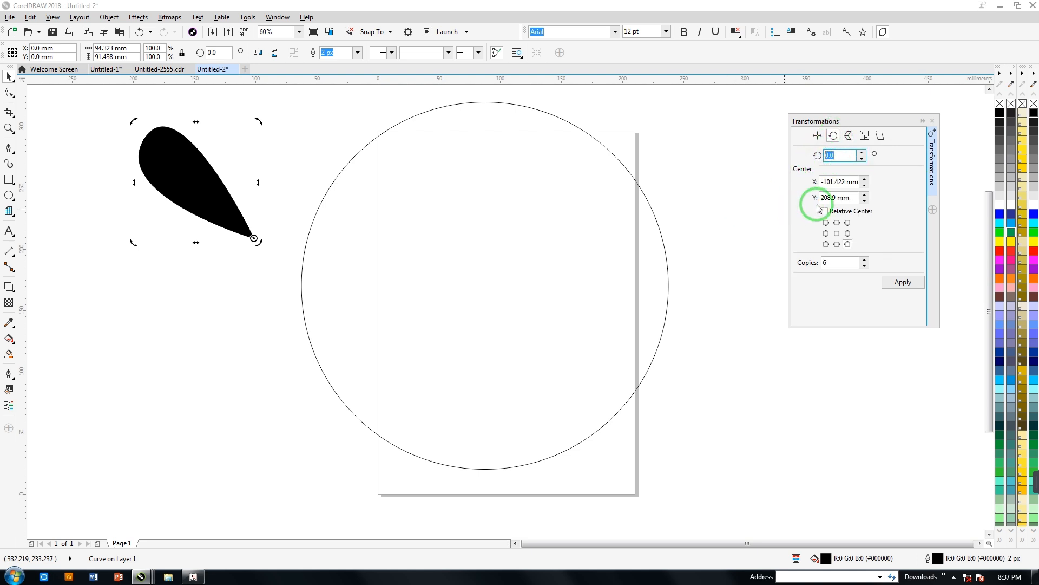
type("30")
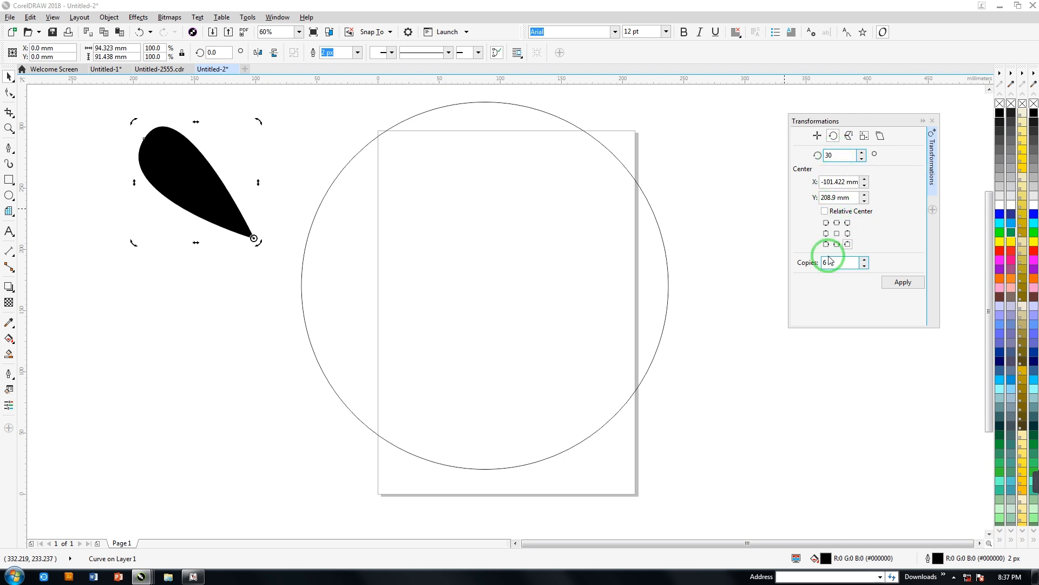
left_click(893, 283)
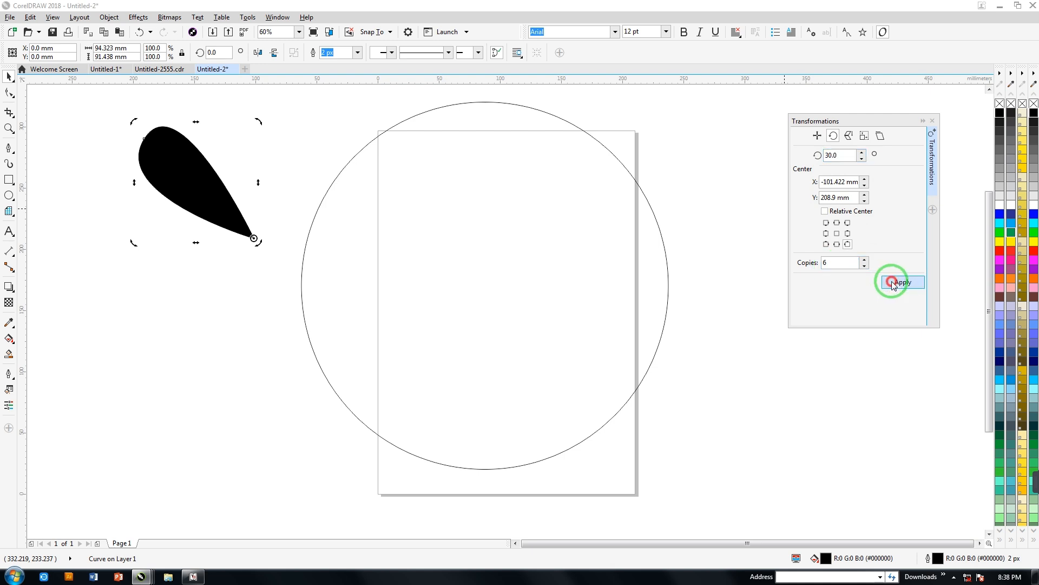
double_click(845, 263)
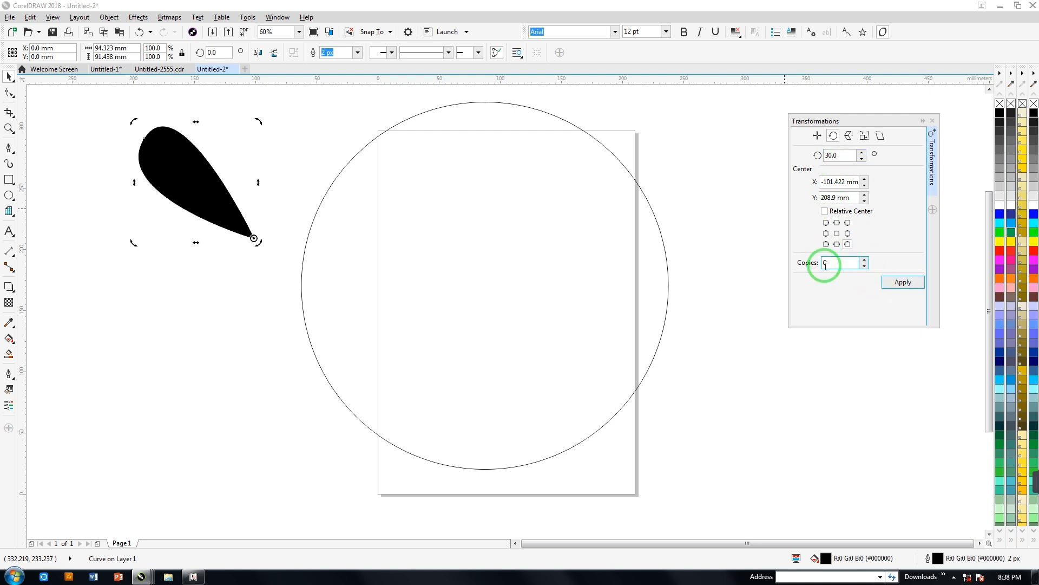
Step: Create 6 copies of the petal rotated in 60° increments around its tip to form a flower
left_click_drag(841, 154, 772, 153)
type("60")
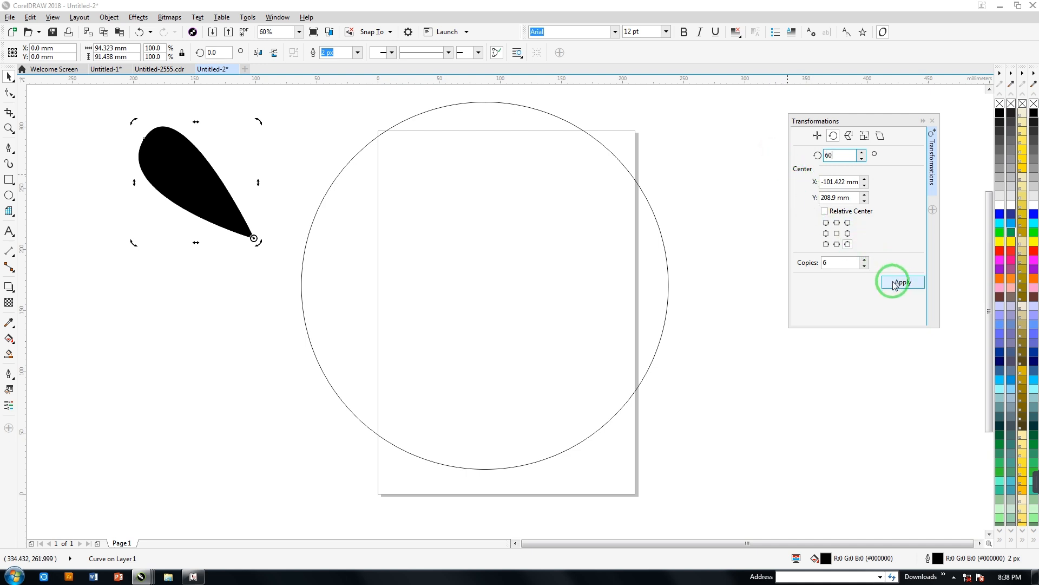
left_click(894, 284)
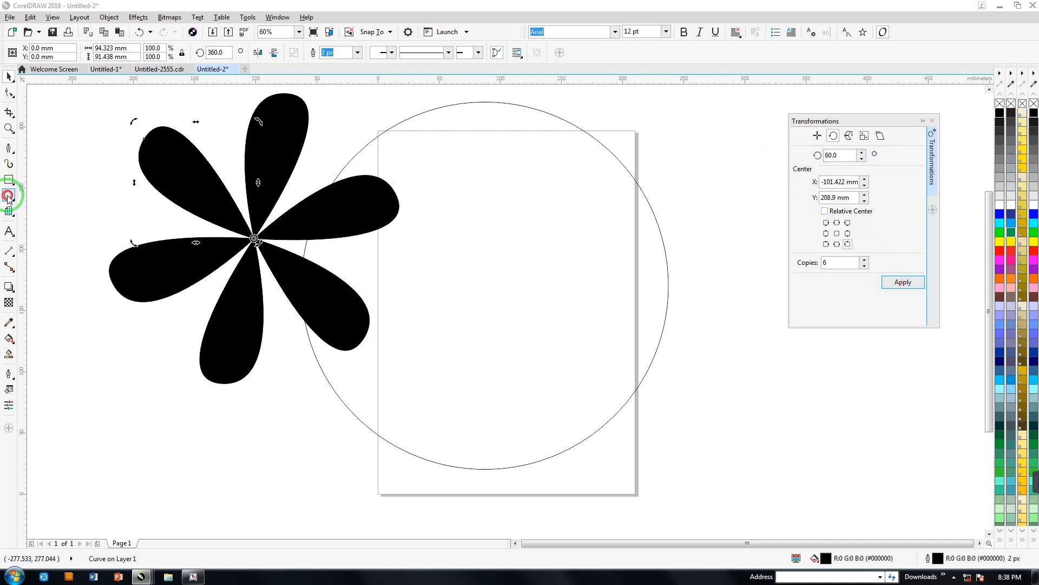
Step: Draw a small circle about 18 mm wide at the flower's centre and fill it with white
mouse_move(104, 209)
left_mouse_down()
mouse_move(119, 222)
mouse_move(254, 238)
left_mouse_up()
left_click(9, 76)
left_click(1000, 203)
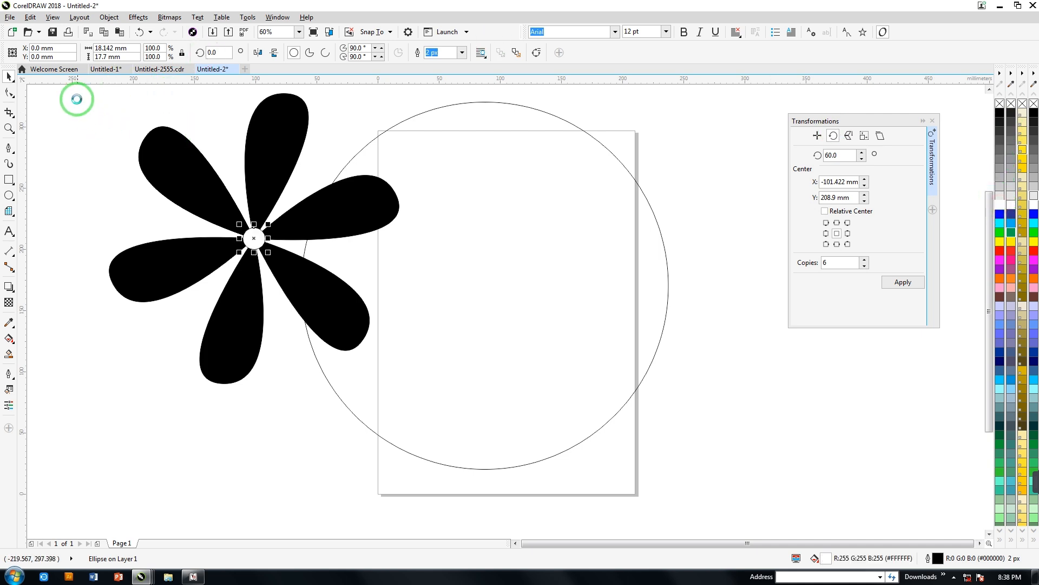
Step: Group the petals and centre disc, then scale the flower to about 65.5 mm and place it on the large circle's left edge
scroll(77, 98, "down", 2)
left_click_drag(76, 88, 274, 267)
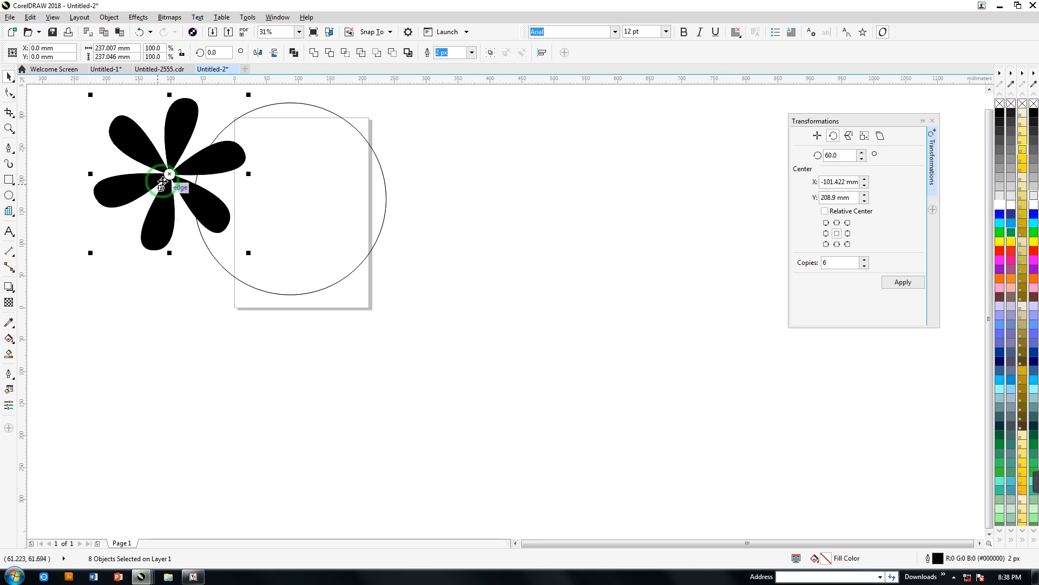
key("ctrl+g")
left_click_drag(245, 255, 197, 179)
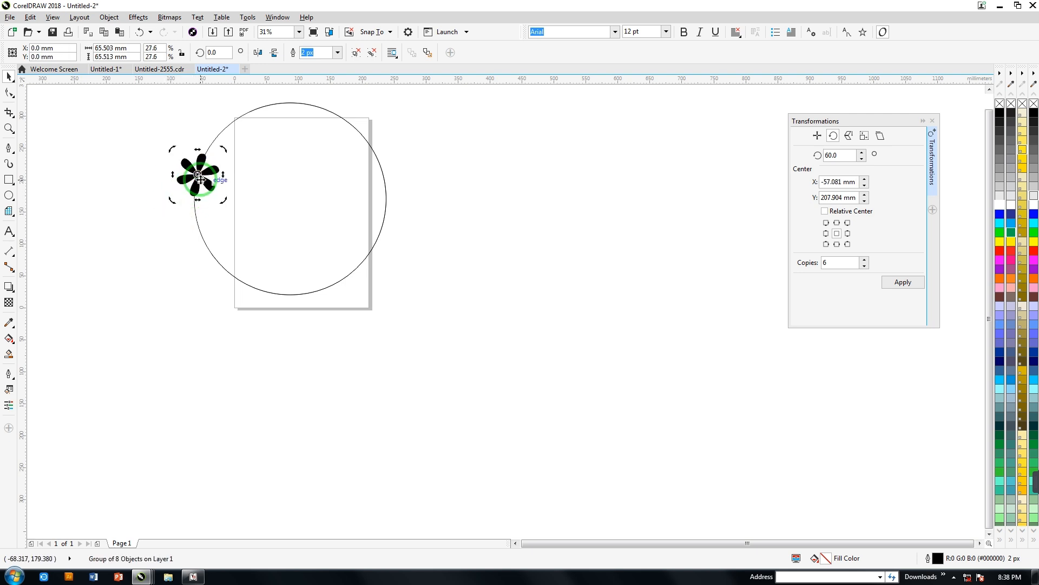
Step: Create 6 copies of the flower rotated in 30° increments around the large circle's centre
left_click(291, 198)
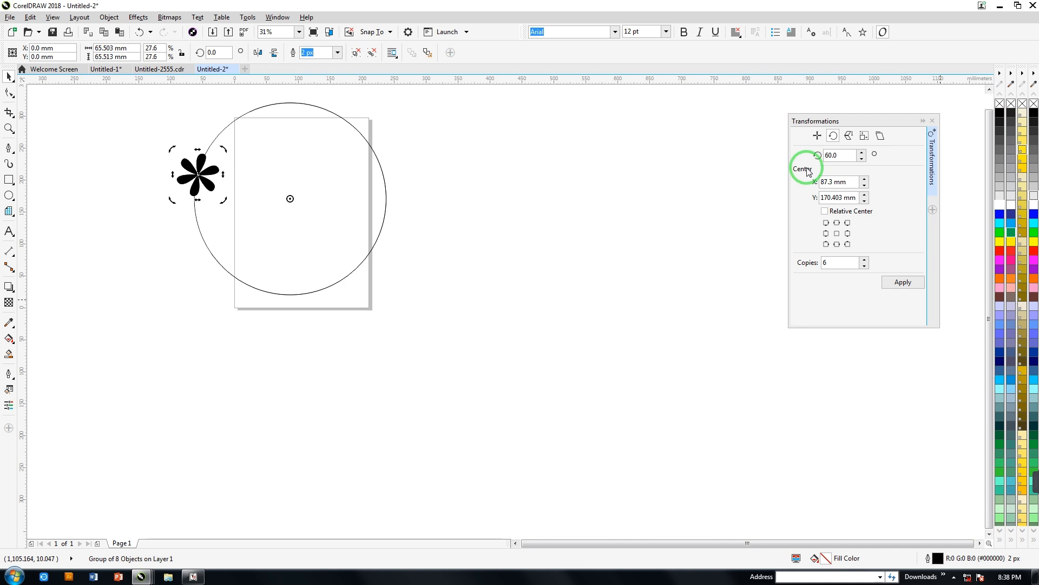
left_click(835, 155)
left_click_drag(835, 155, 786, 147)
type("30")
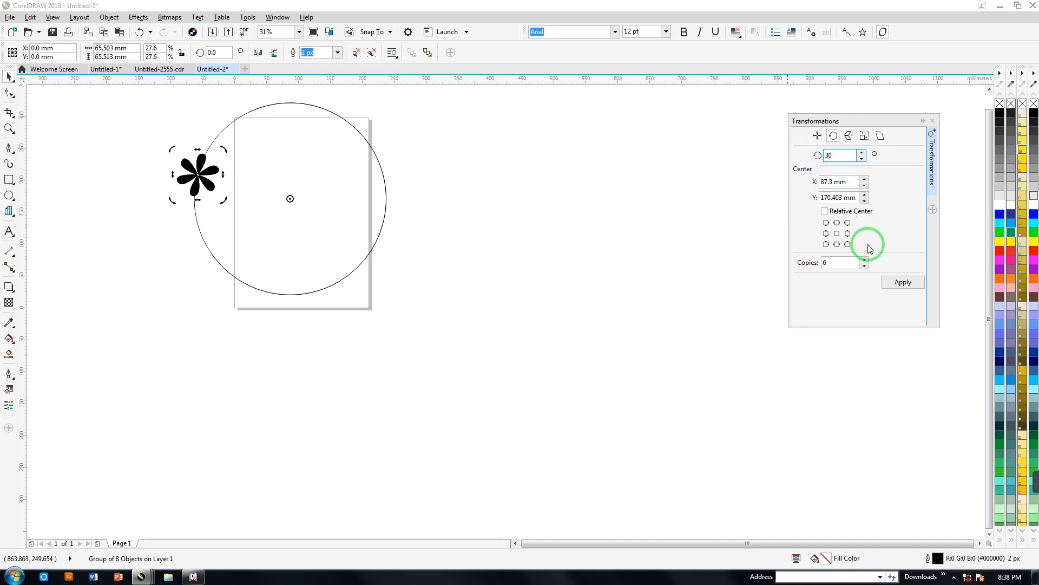
left_click(905, 282)
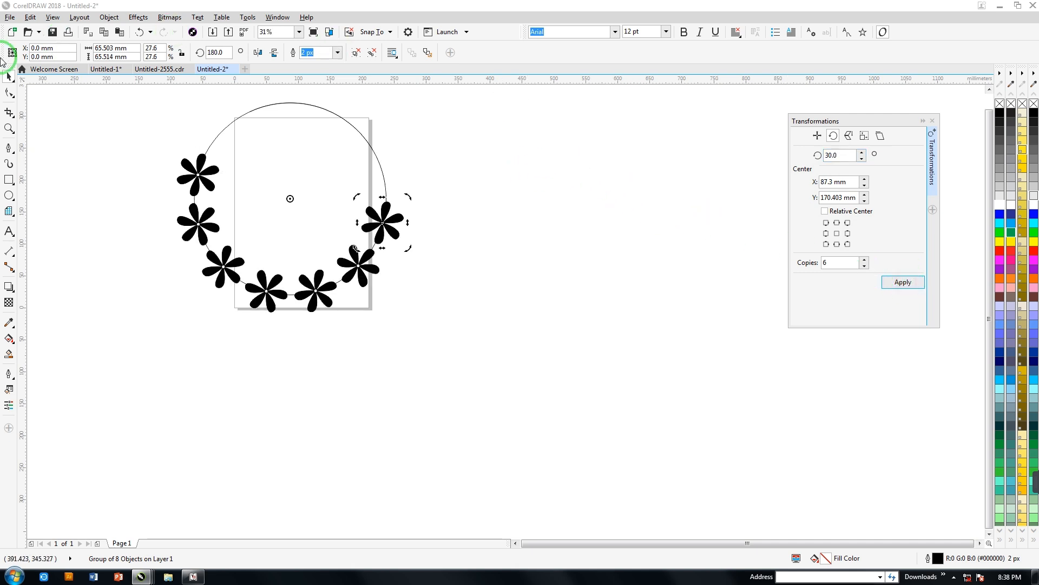
Step: Draw a closed teardrop leaf about 94 × 77 mm with the Pen tool in the empty area right of the circle and fill it black
left_click(9, 148)
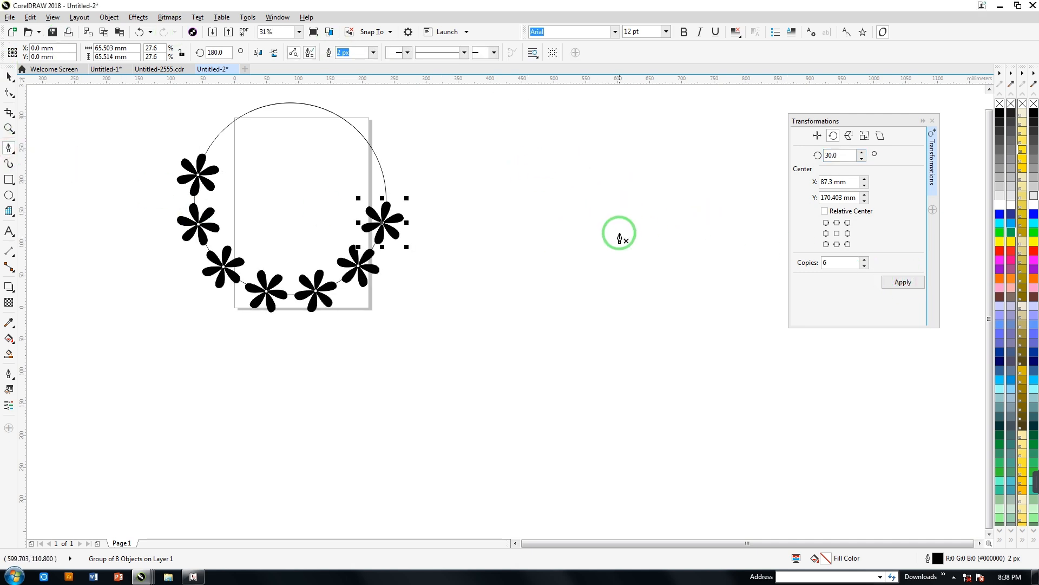
left_click(612, 208)
left_click_drag(558, 159, 529, 171)
left_click(611, 207)
left_click(611, 209)
left_click(1000, 112)
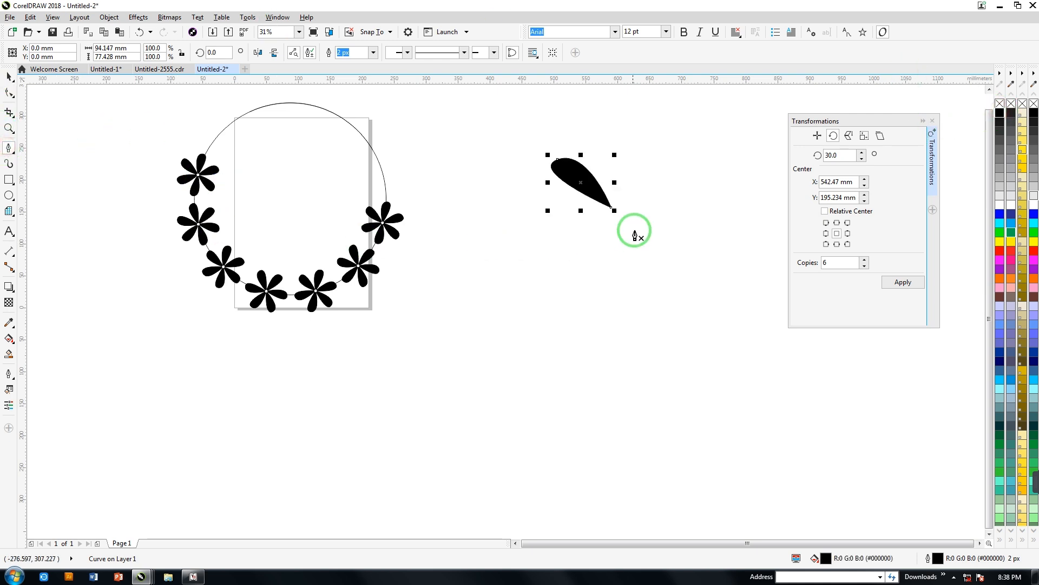
Step: Draw a vertical stem about 199 mm long beside the leaf and bend it into a gentle S-curve
left_click(648, 188)
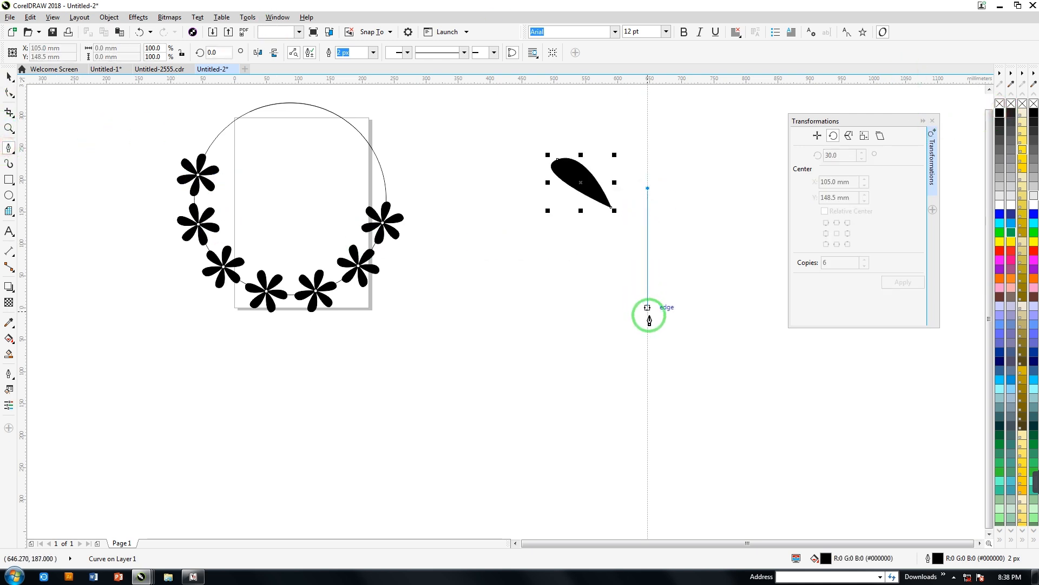
double_click(651, 318)
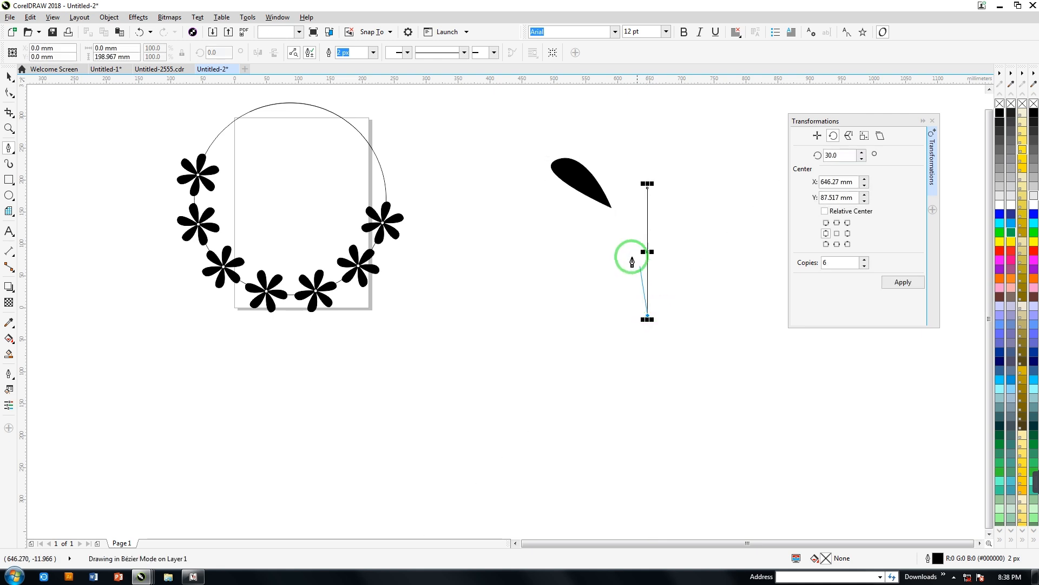
left_click(7, 95)
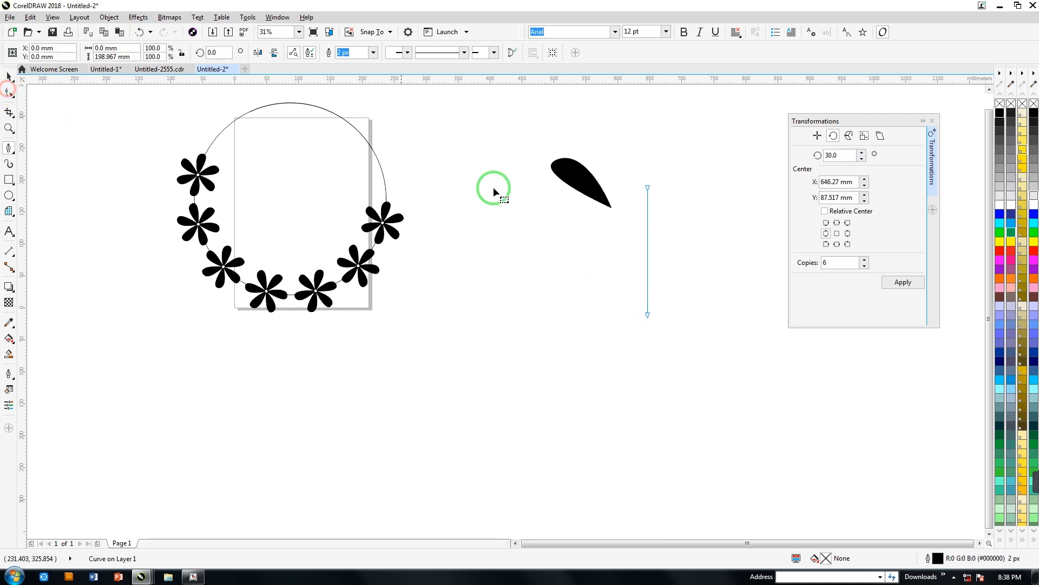
left_click(646, 187)
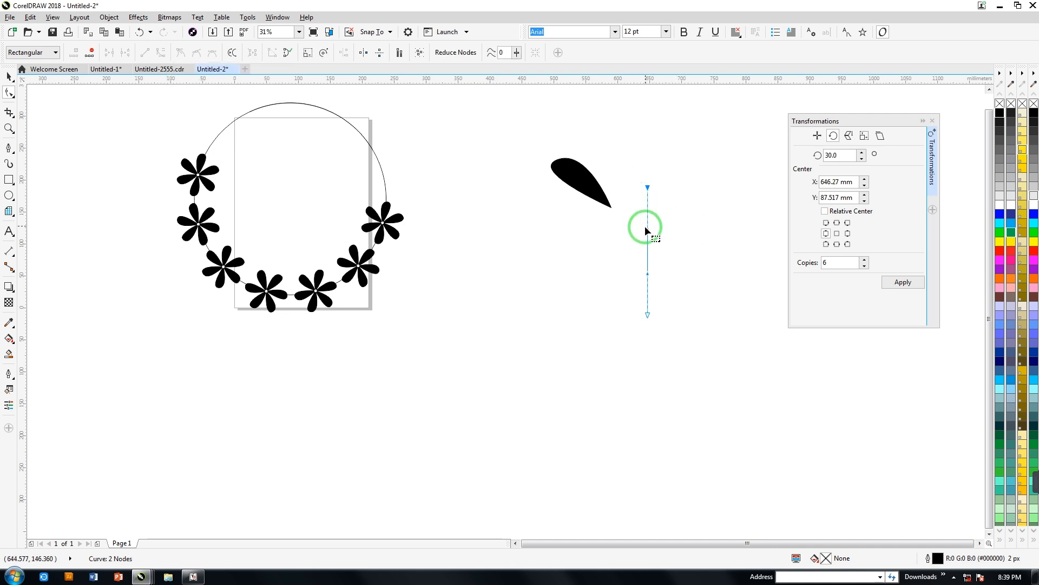
left_click_drag(622, 218, 681, 236)
left_click(646, 271)
left_click_drag(645, 269, 637, 251)
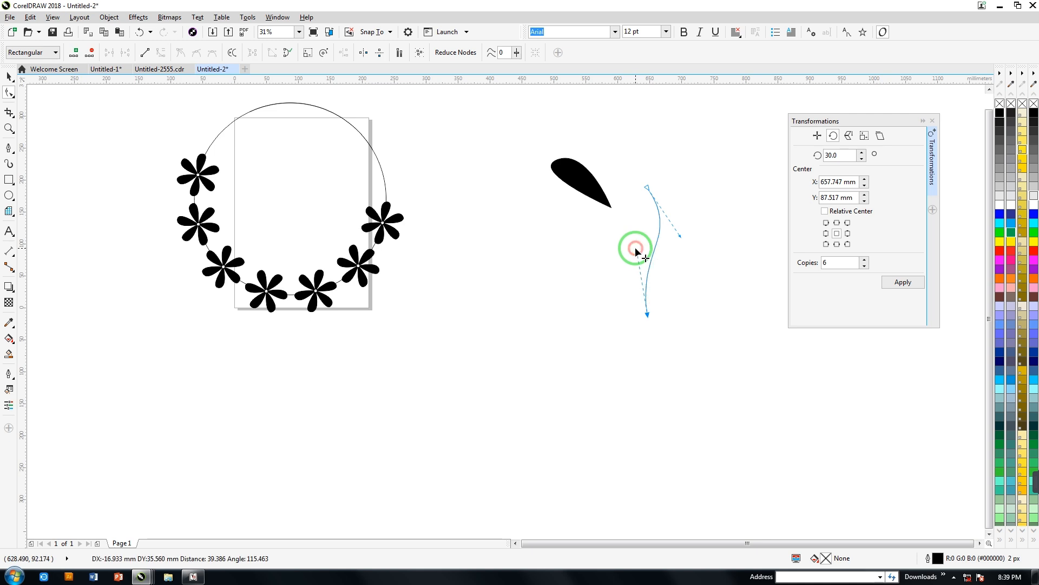
Step: Scale the leaf to about 55.6 × 45.7 mm, attach it to the stem's top and place copies down the stem's left side
left_click(577, 171)
left_click_drag(547, 155, 642, 220)
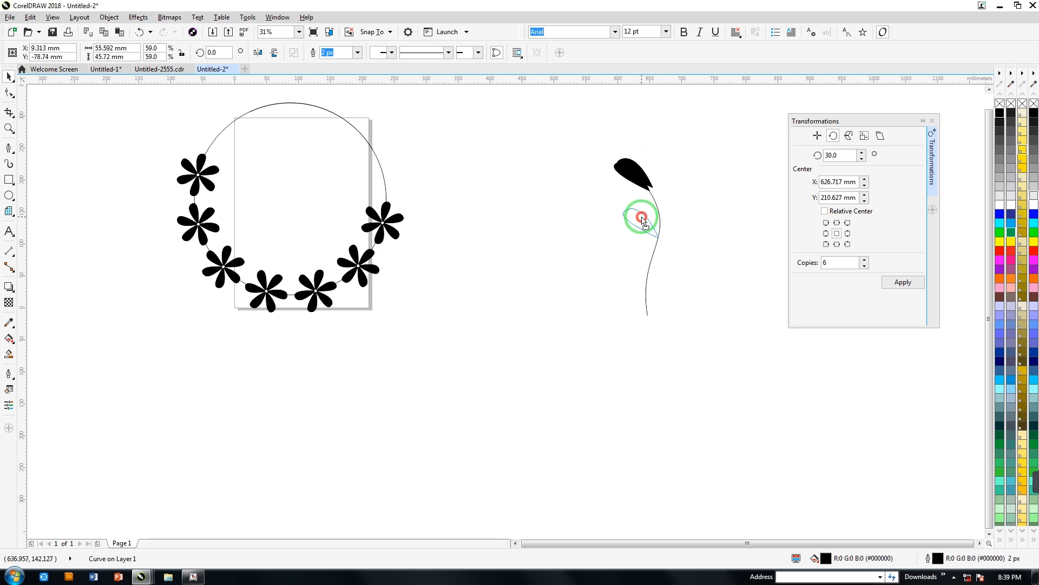
key("ctrl+r")
left_click_drag(652, 265, 638, 262)
key("ctrl+z")
left_click(668, 307)
left_click(621, 262)
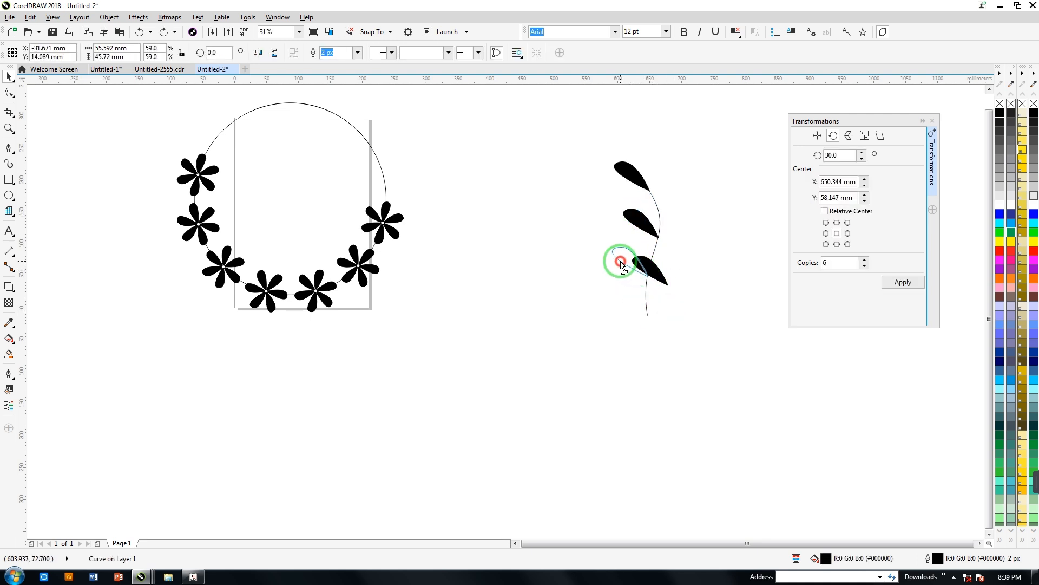
Step: Place rotated copies of the leaf along the stem's right side
left_click_drag(624, 262, 668, 254)
key("ctrl+r")
left_click(680, 170)
key("ctrl+r")
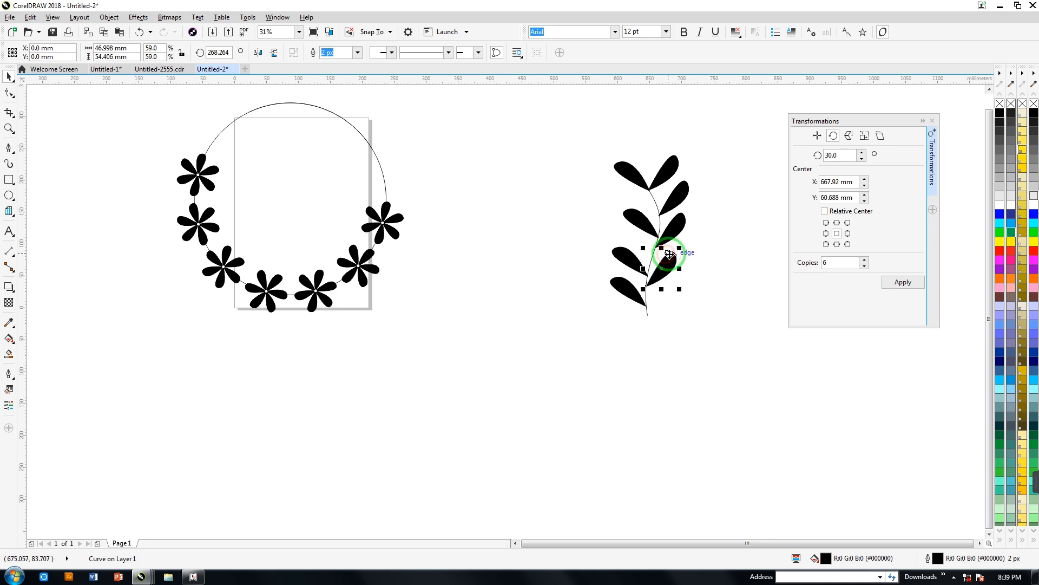
key("ctrl+r")
Step: Add a narrow upright leaf about 13 × 66 mm at the stem's tip and group all leaves with the stem
left_click_drag(653, 310, 650, 165)
left_click(648, 138)
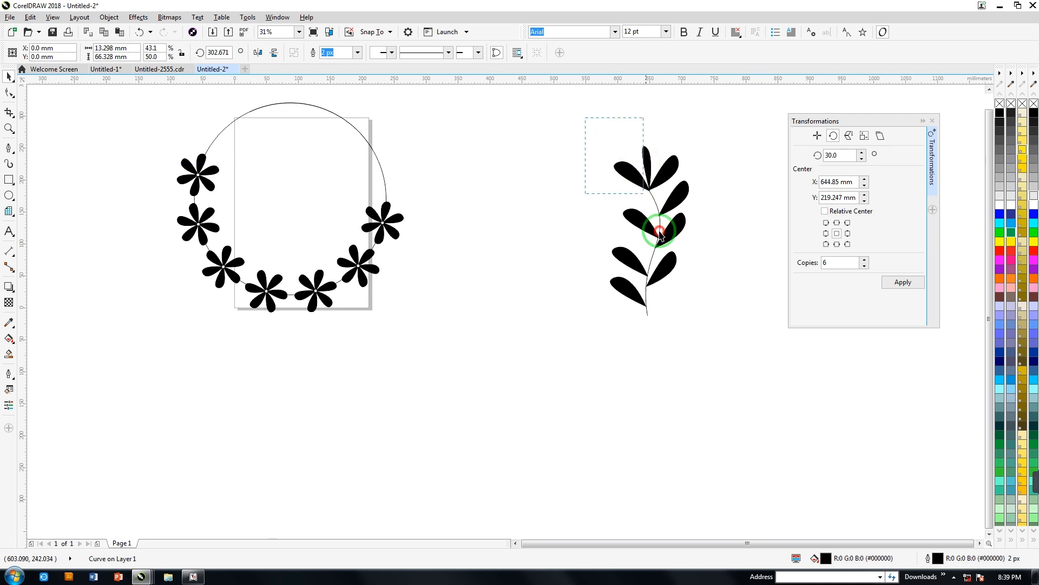
left_click_drag(704, 336, 706, 338)
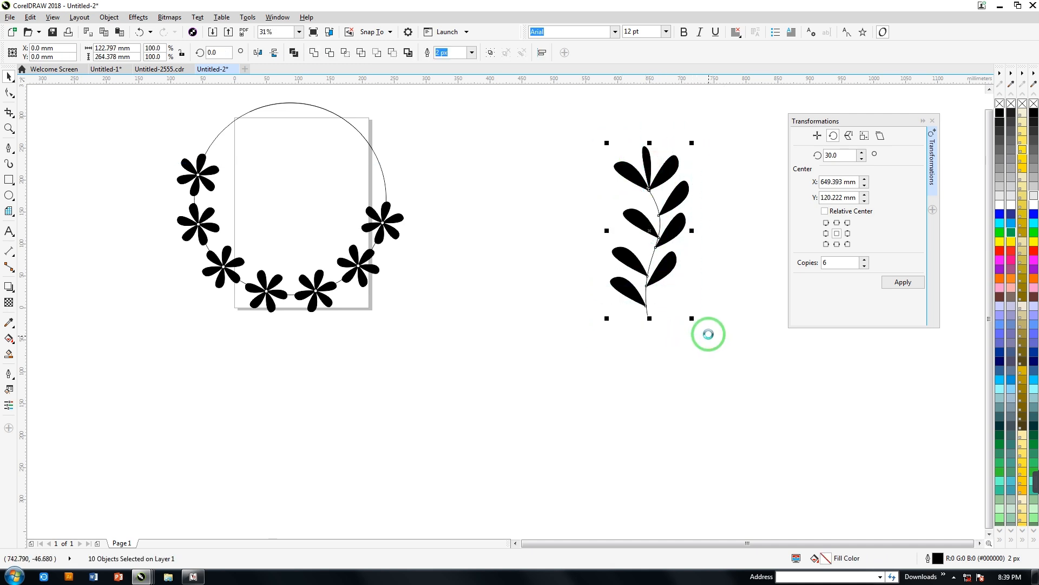
key("ctrl+g")
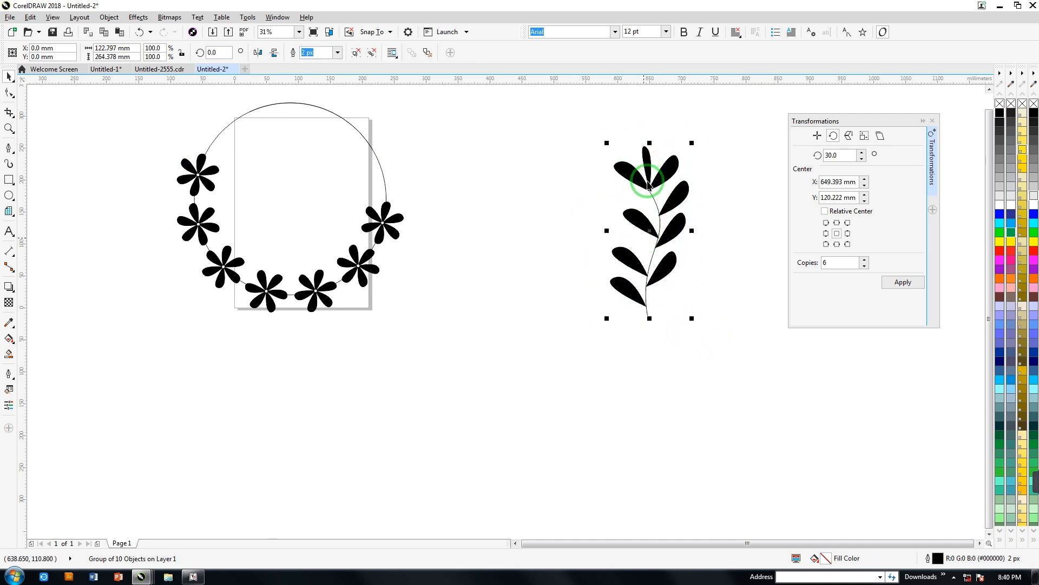
Step: Place a copy of the grouped sprig to the left of the original
key("ctrl+f")
left_click(666, 171)
left_click_drag(668, 172, 588, 203)
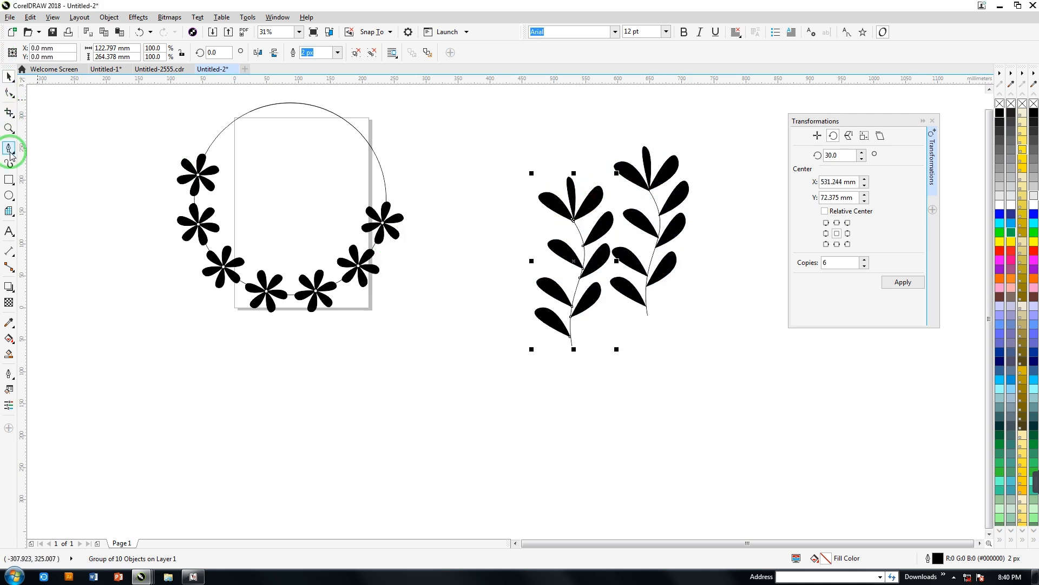
Step: Draw a vertical line about 79 mm long with a 10 px outline and join it to the base of the right sprig's stem
left_click(645, 331)
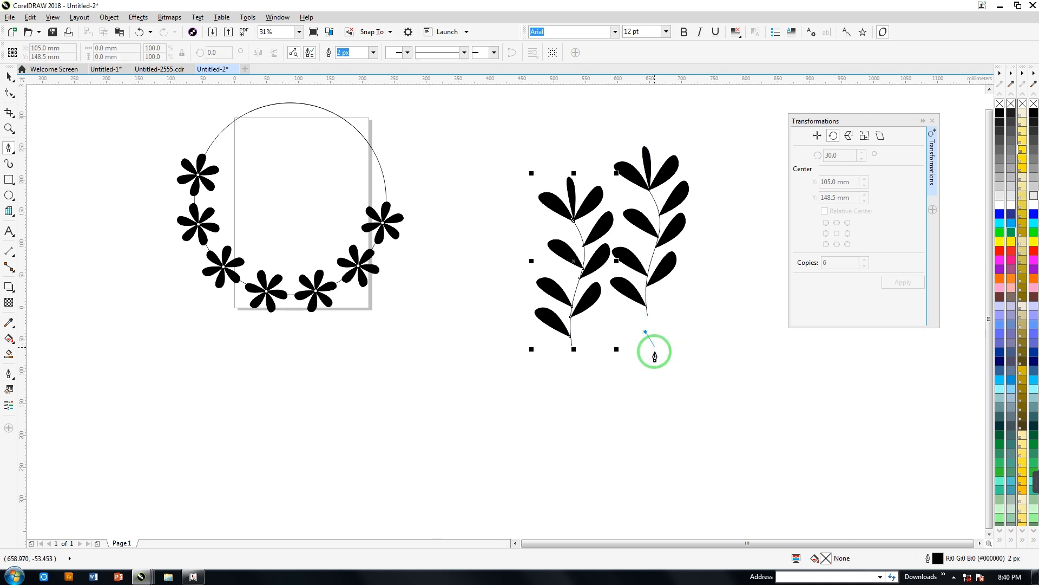
double_click(646, 385)
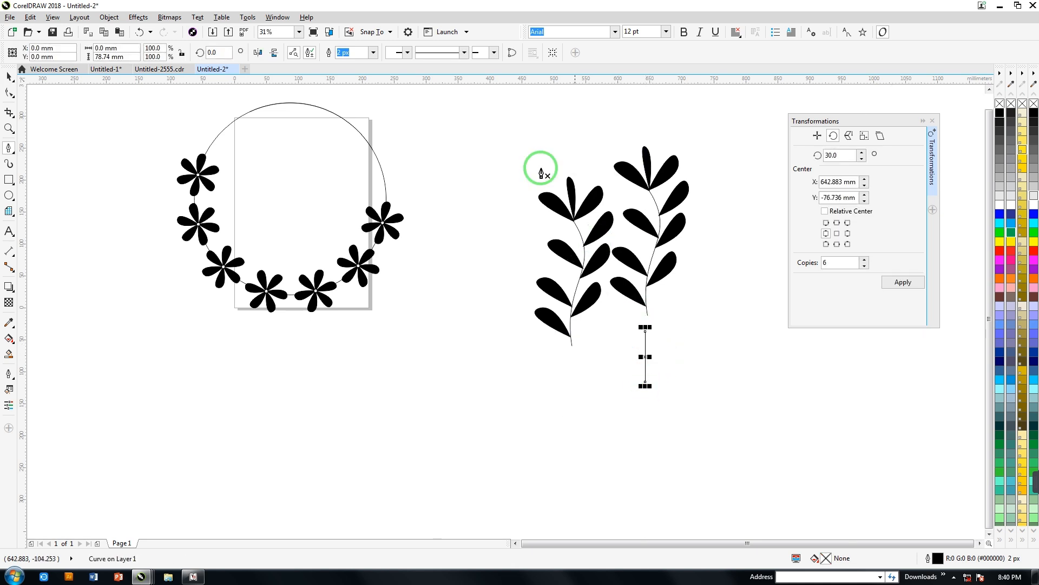
left_click(373, 52)
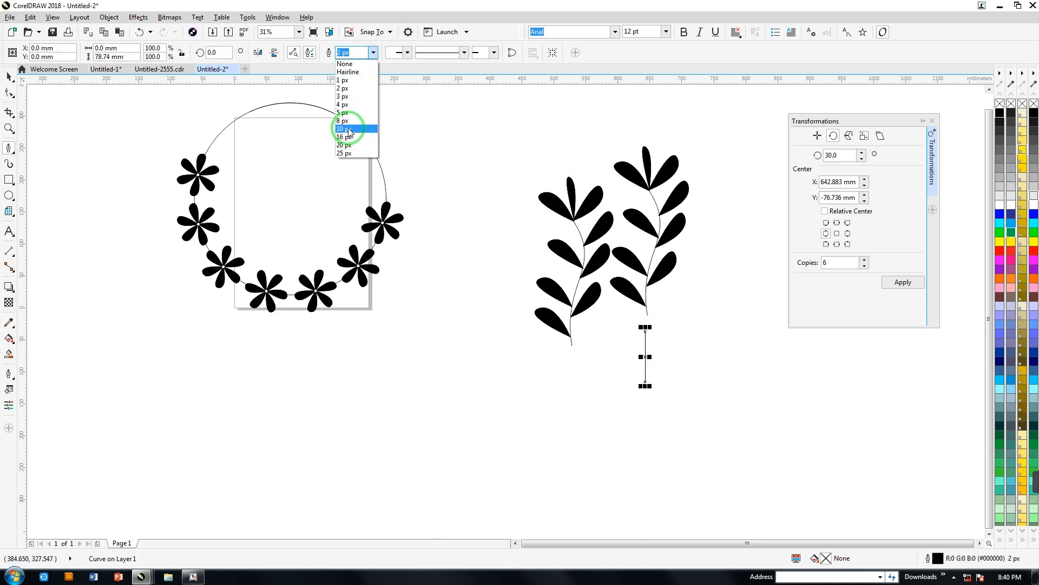
left_click(352, 130)
left_click(11, 92)
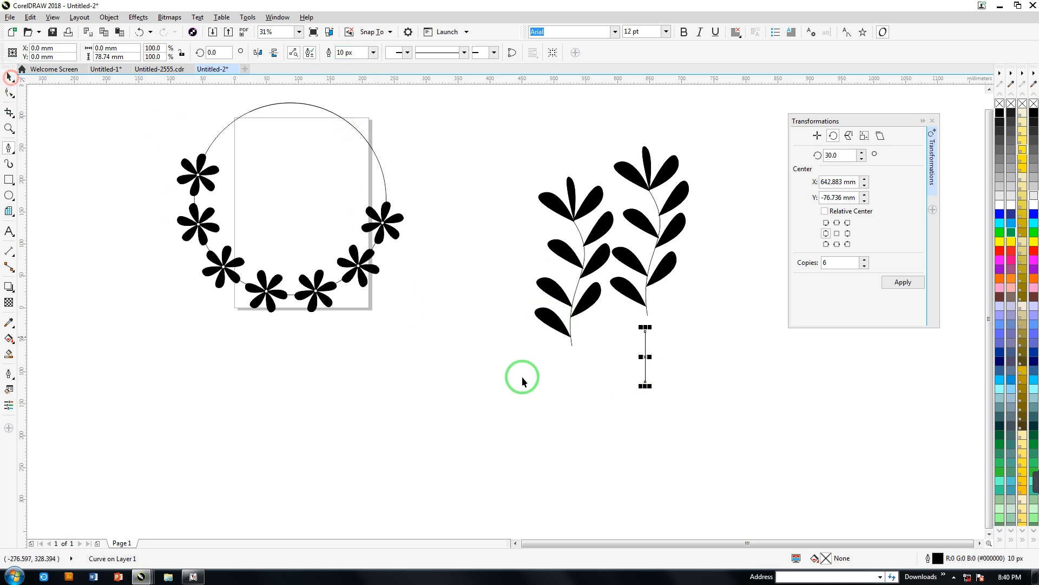
left_click(646, 341)
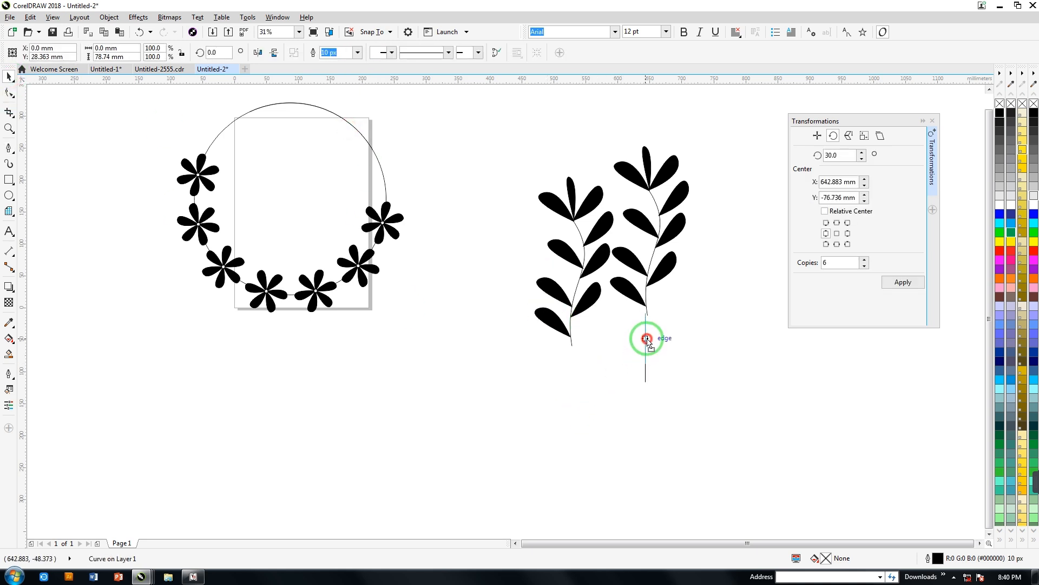
Step: Rotate the copied sprig to about 313.6° so it leans outward on the main stem's right side, and close the Transformations docker
left_click_drag(577, 300, 717, 262)
left_click(709, 262)
left_click_drag(762, 140, 738, 225)
left_click(742, 240)
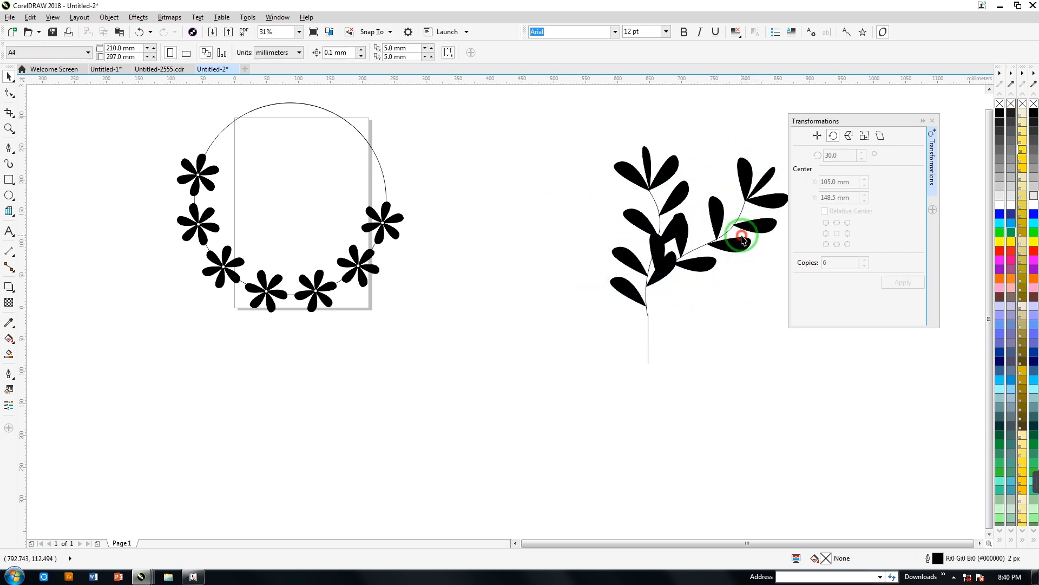
left_click(779, 187)
left_click_drag(720, 156, 719, 160)
left_click(937, 118)
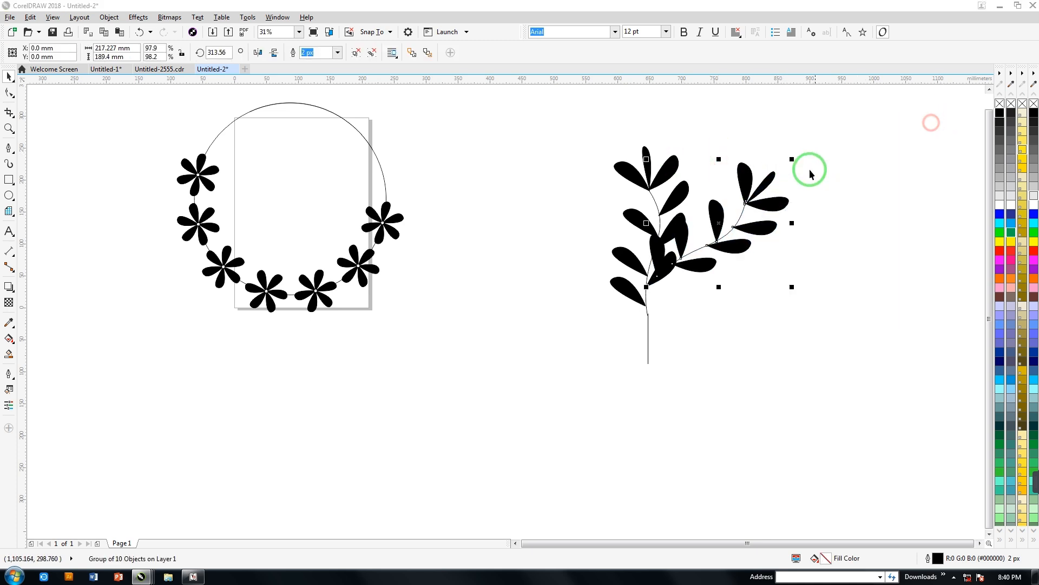
Step: Scale the side sprig to about 133.6 × 116.5 mm at the stem's base and add an outward-facing copy on the stem's left side
left_click_drag(791, 156, 598, 285)
right_click(597, 285)
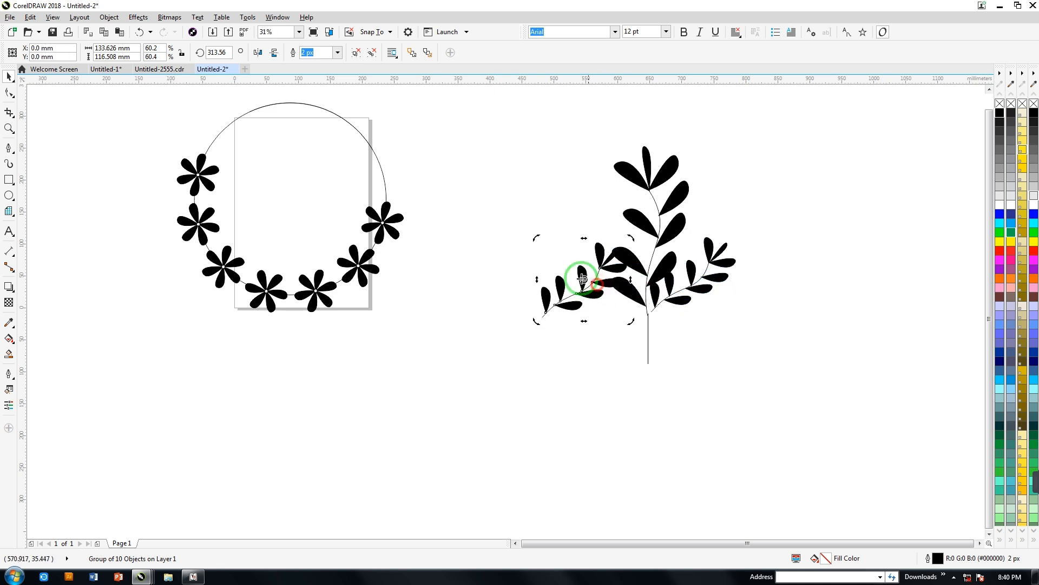
left_click_drag(545, 246, 668, 307)
left_click(592, 310)
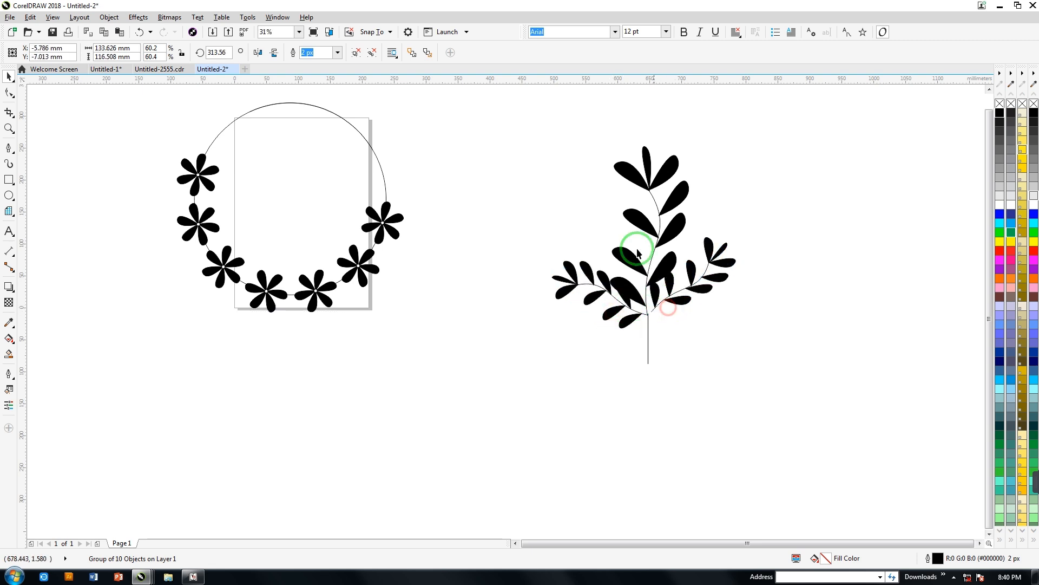
Step: Group the sprigs and lower stem into one branch, scale it to about 152 × 184 mm and move it to the circle's upper left
left_click_drag(514, 96, 788, 422)
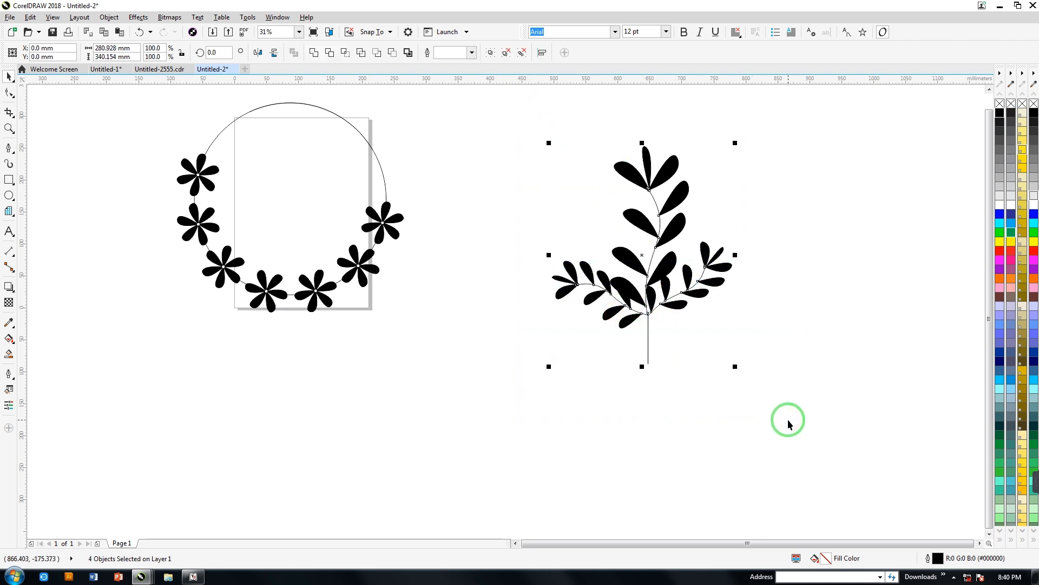
key("ctrl+g")
left_click_drag(550, 142, 632, 241)
left_click_drag(688, 293, 180, 105)
left_click(179, 106)
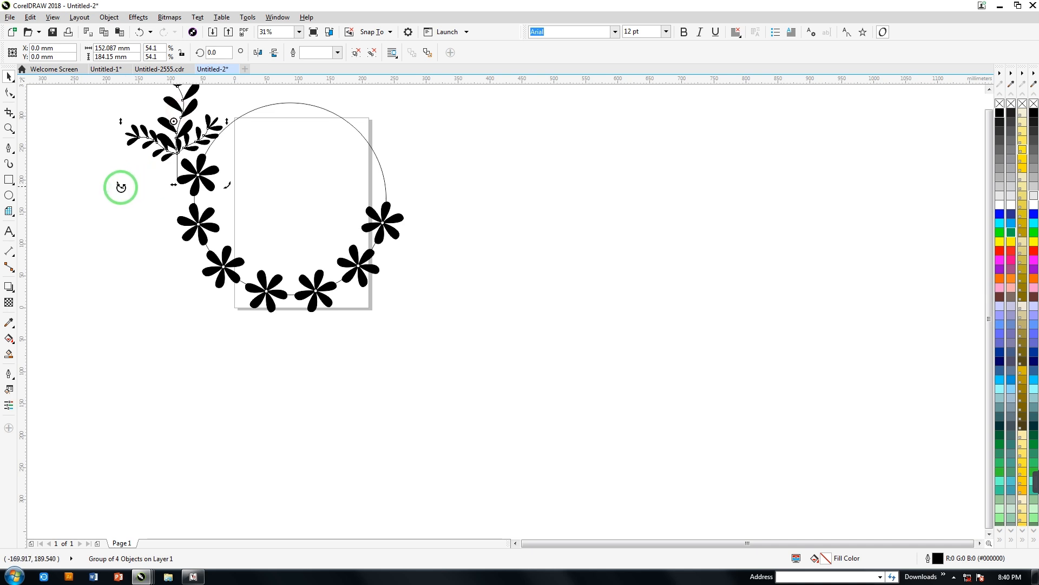
Step: Rotate the branch to about 92.5° and scale it to about 104.8 × 86.4 mm, with its stem between the two leftmost flowers
left_click_drag(119, 193, 253, 176)
left_click(205, 124)
left_click_drag(204, 122, 162, 203)
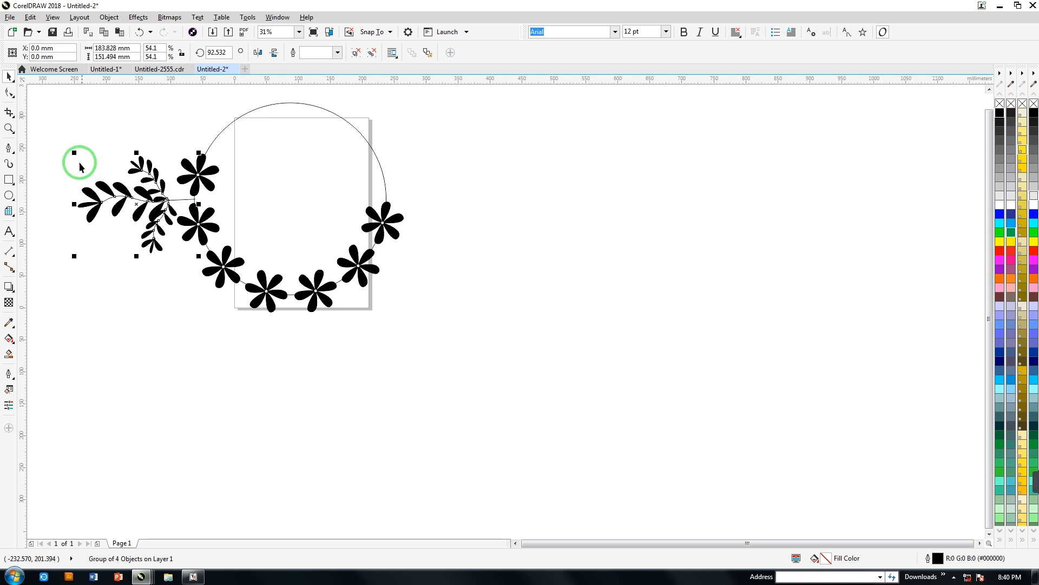
left_click_drag(76, 153, 128, 168)
left_click(159, 279)
left_click_drag(168, 228, 163, 201)
Step: Create 6 copies of the branch rotated in 30° increments around the large circle's centre
left_click(162, 203)
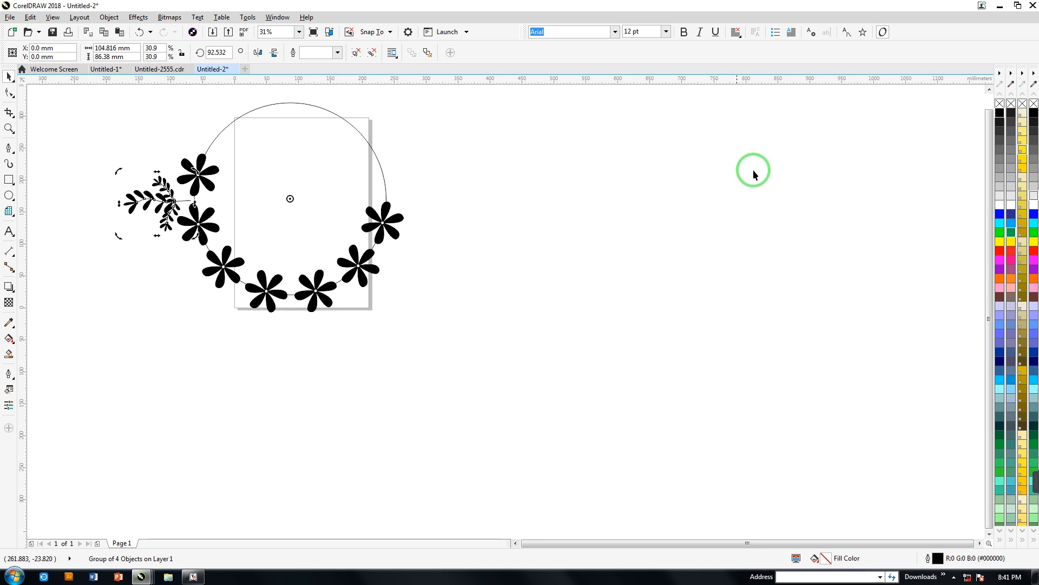
key("alt+F7")
left_click(835, 136)
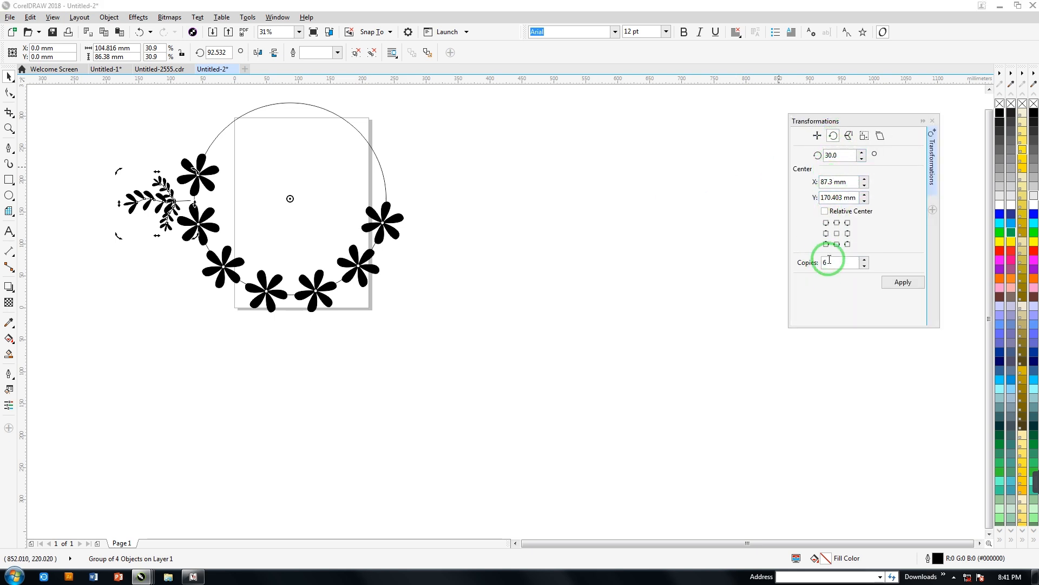
left_click(908, 293)
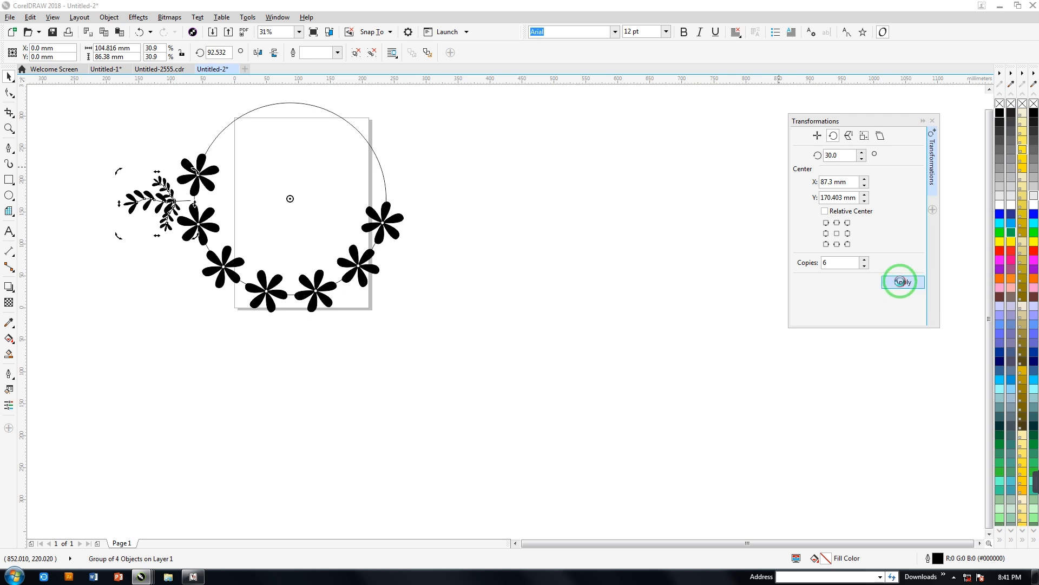
Step: Shift each leafy branch slightly inward so its stem meets the circle between the flowers
left_click_drag(118, 103, 486, 384)
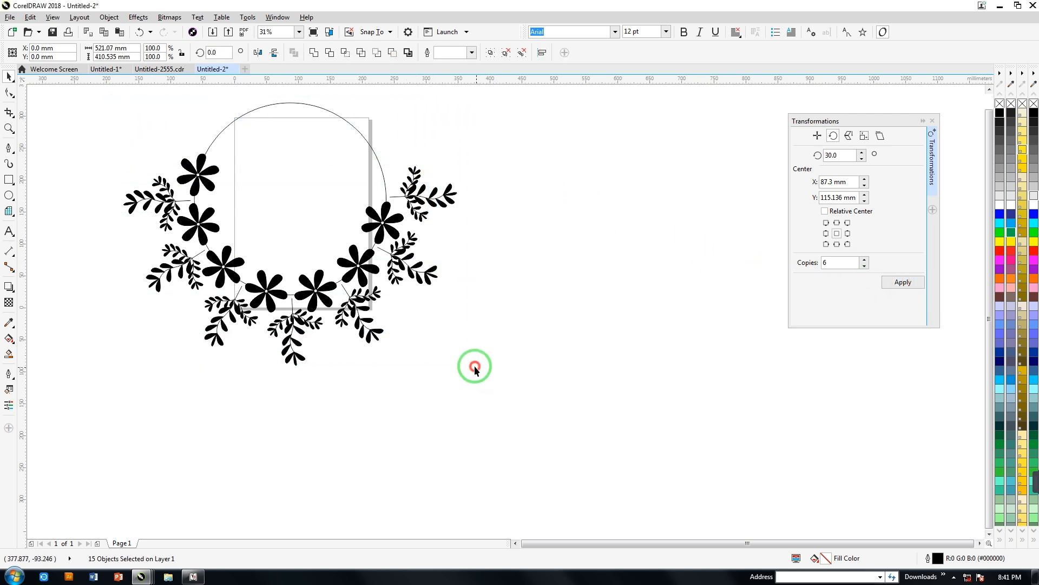
left_click(350, 304)
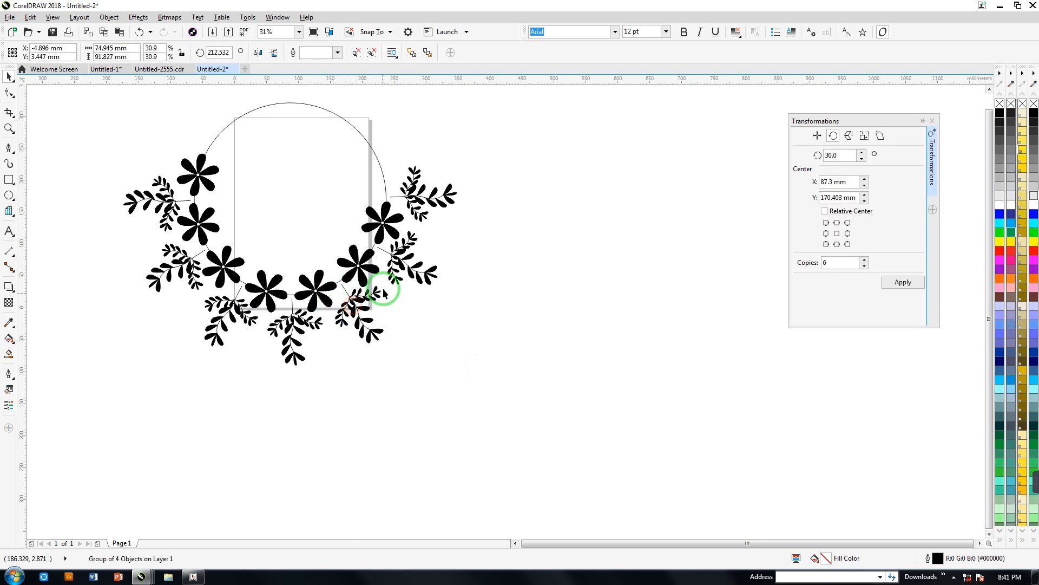
left_click_drag(399, 265, 395, 262)
left_click(418, 193)
left_click_drag(287, 327, 234, 305)
left_click_drag(184, 262, 166, 200)
Step: Group the circle, flowers and branches into one wreath and place a copy to its lower right
left_click_drag(107, 93, 498, 396)
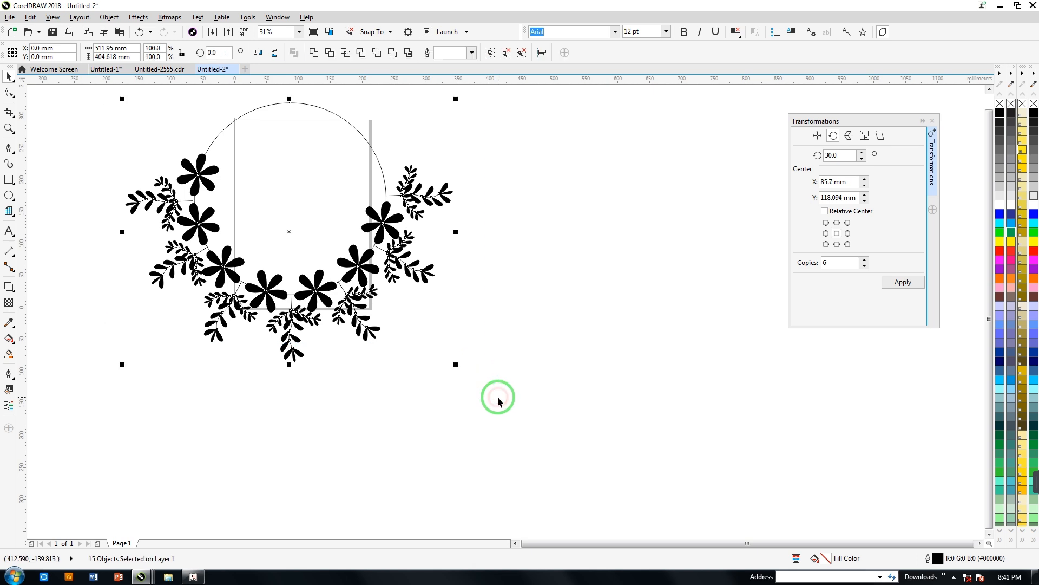
key("ctrl+g")
left_click(461, 358)
left_click(316, 290)
left_click_drag(316, 290, 571, 329)
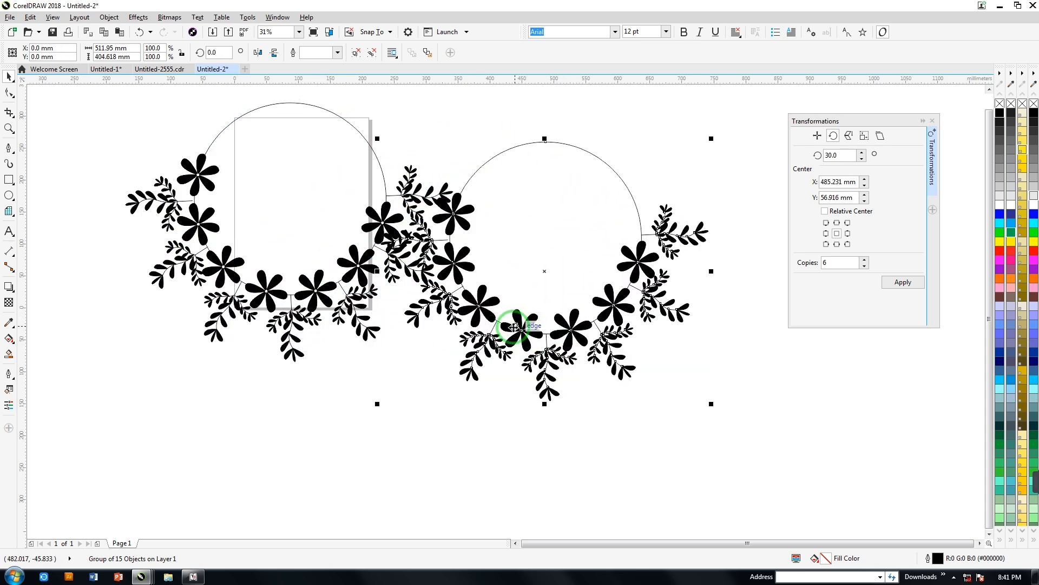
Step: Duplicate the wreath further and arrange the four wreaths in two rows of two
left_click_drag(490, 304, 575, 306)
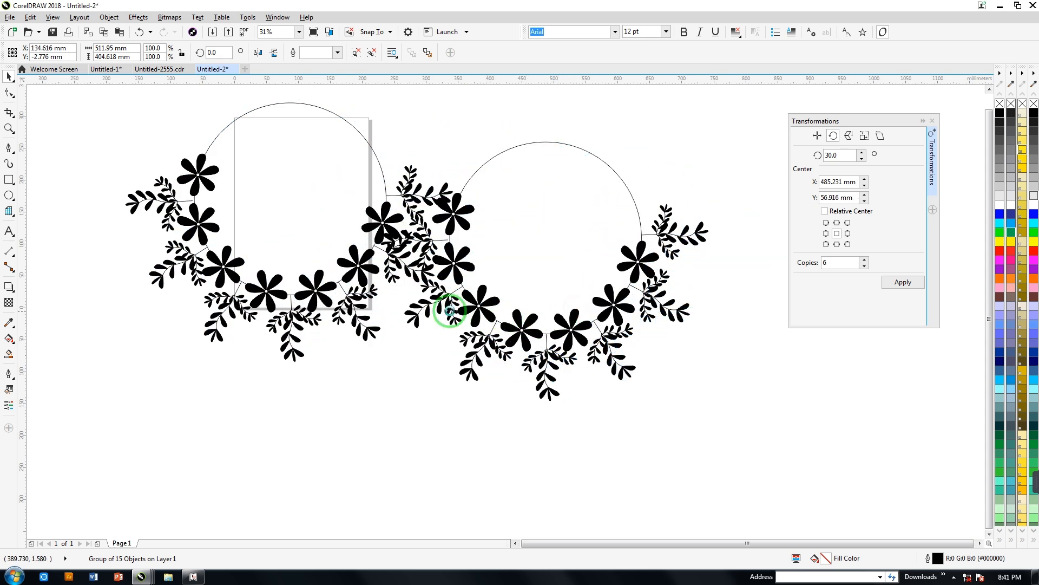
key("ctrl+d")
key("ctrl+d")
left_click_drag(547, 266, 470, 384)
left_click_drag(854, 348, 86, 427)
left_click_drag(314, 288, 323, 268)
left_click_drag(570, 196, 541, 192)
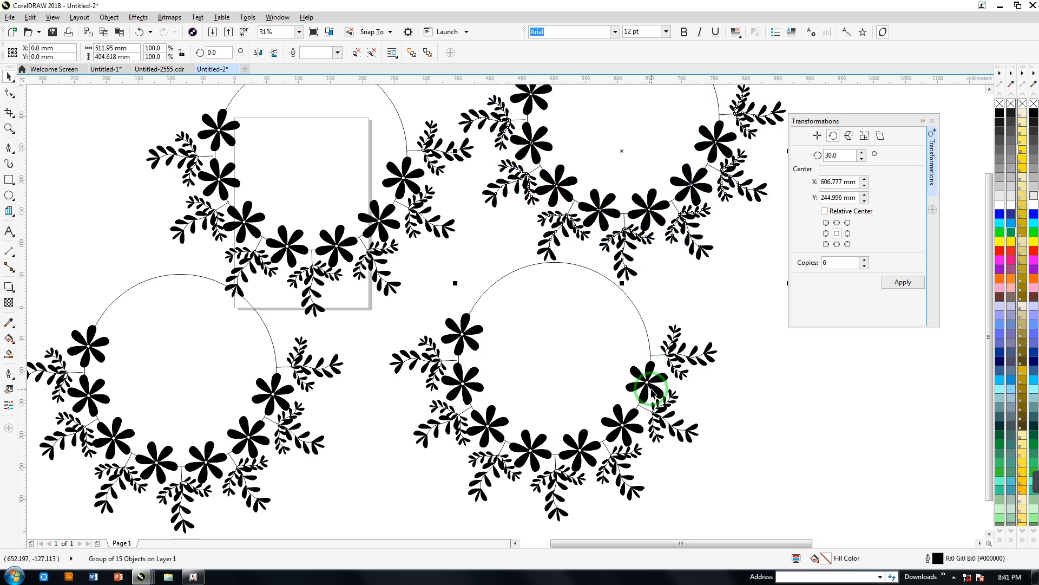